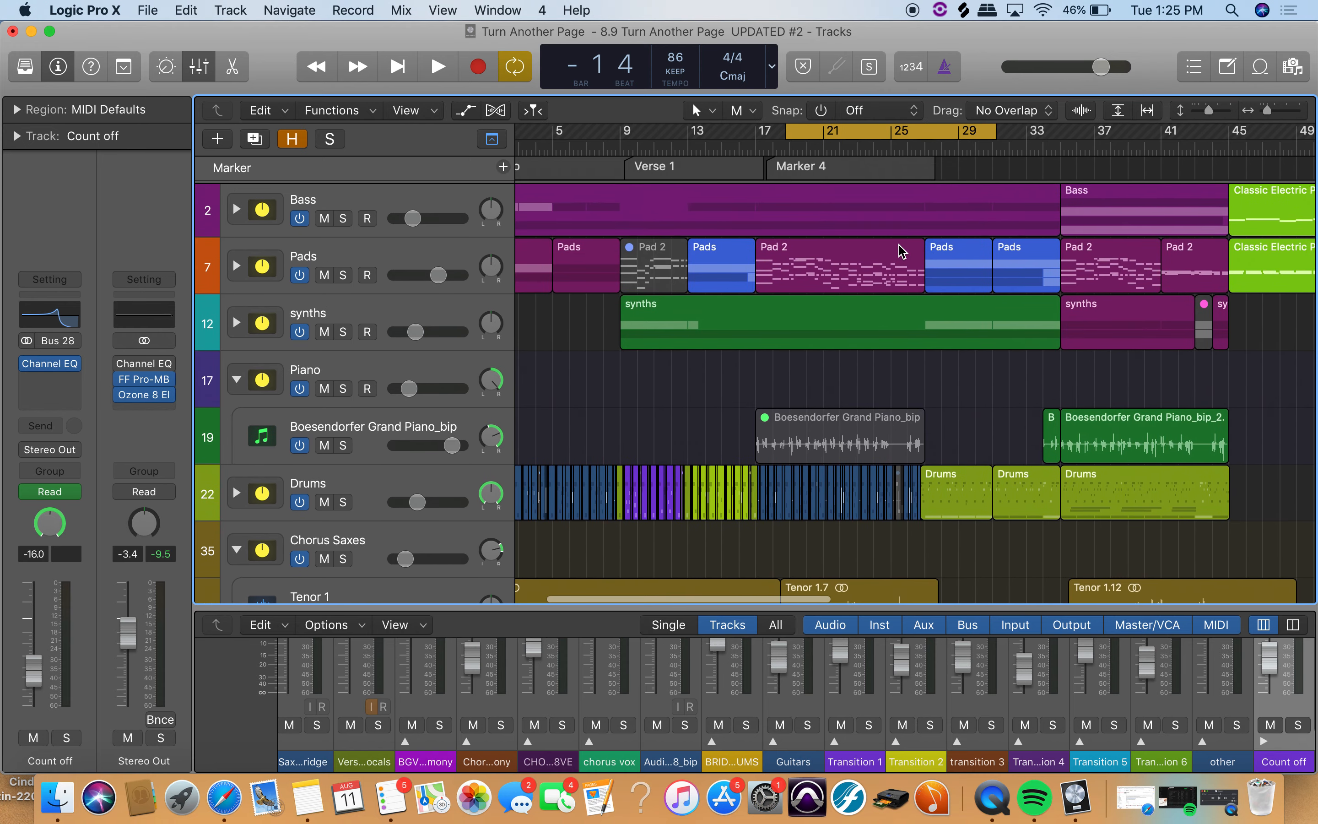
Set the cycle range to begin at the start of the chorus vox region and span about bars 16 to 31
scroll(900, 253, down, 15)
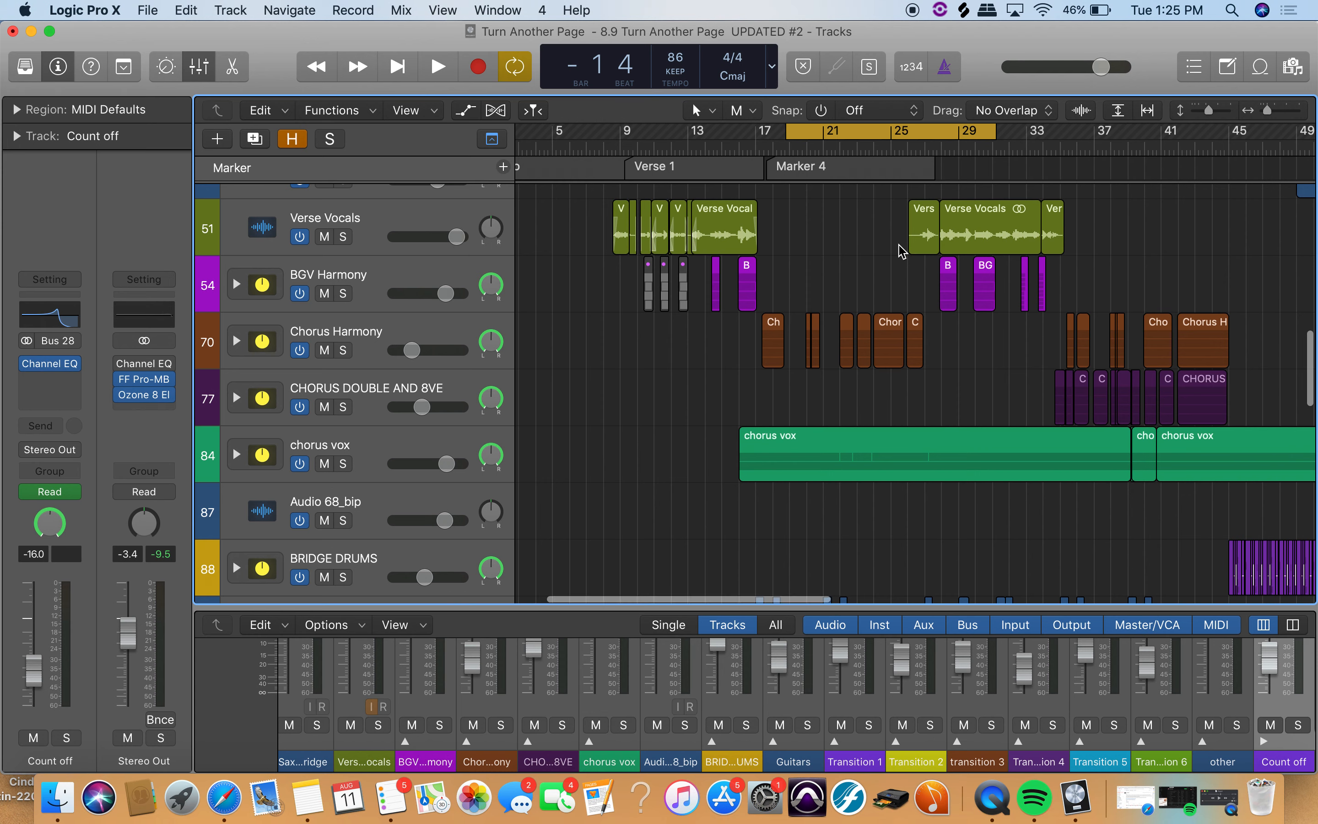
drag(887, 134, 865, 131)
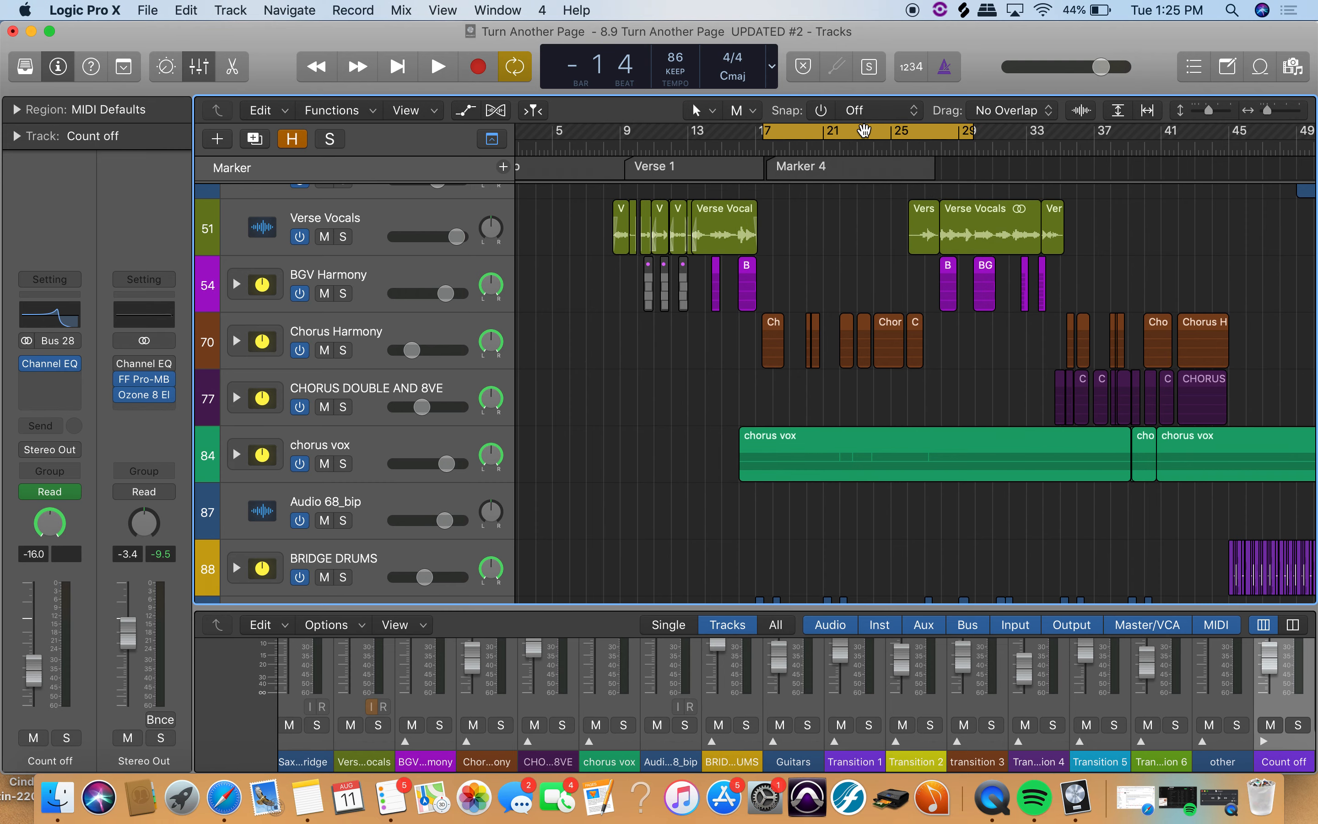
scroll(854, 318, down, 7)
scroll(855, 317, up, 8)
scroll(854, 318, down, 6)
scroll(854, 317, up, 8)
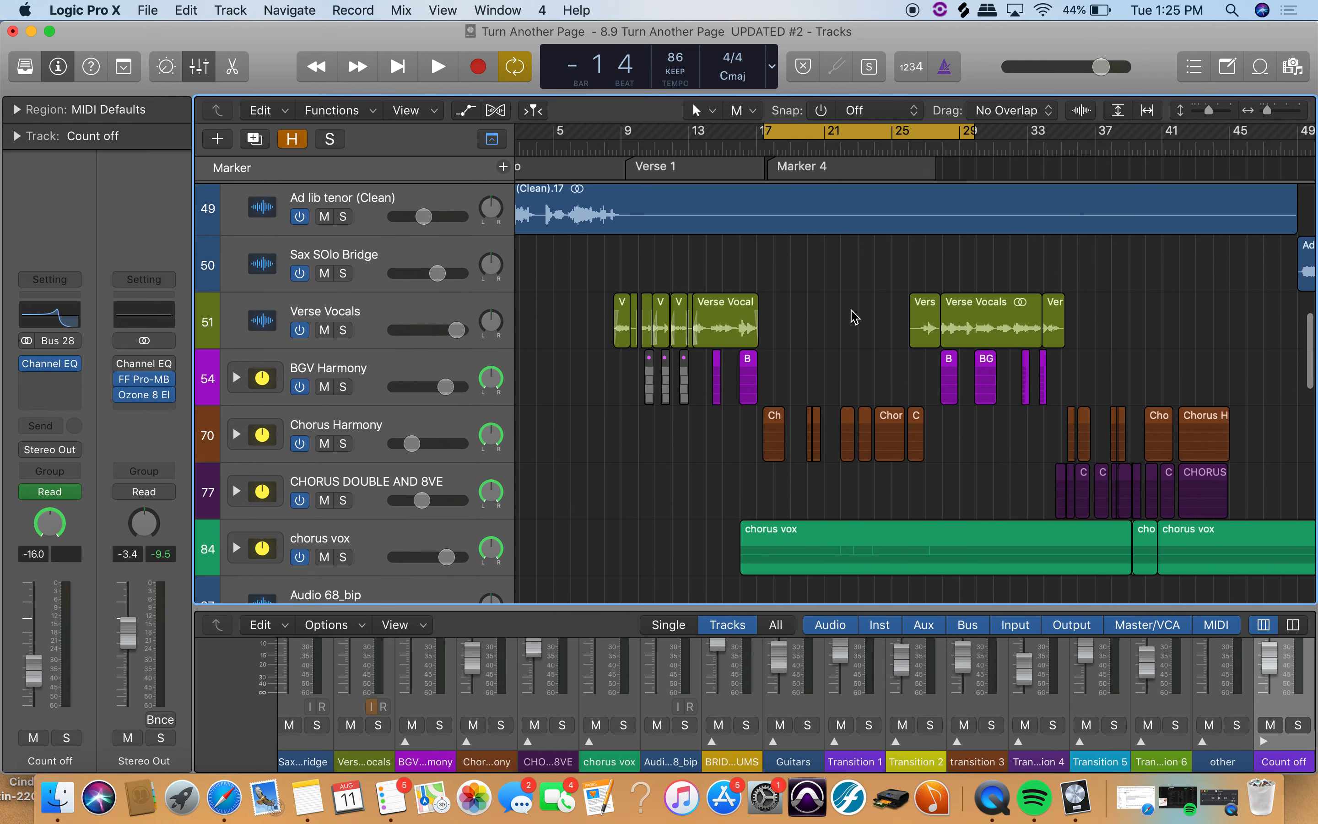
scroll(854, 317, down, 14)
scroll(854, 317, down, 6)
scroll(854, 317, up, 13)
scroll(854, 317, up, 4)
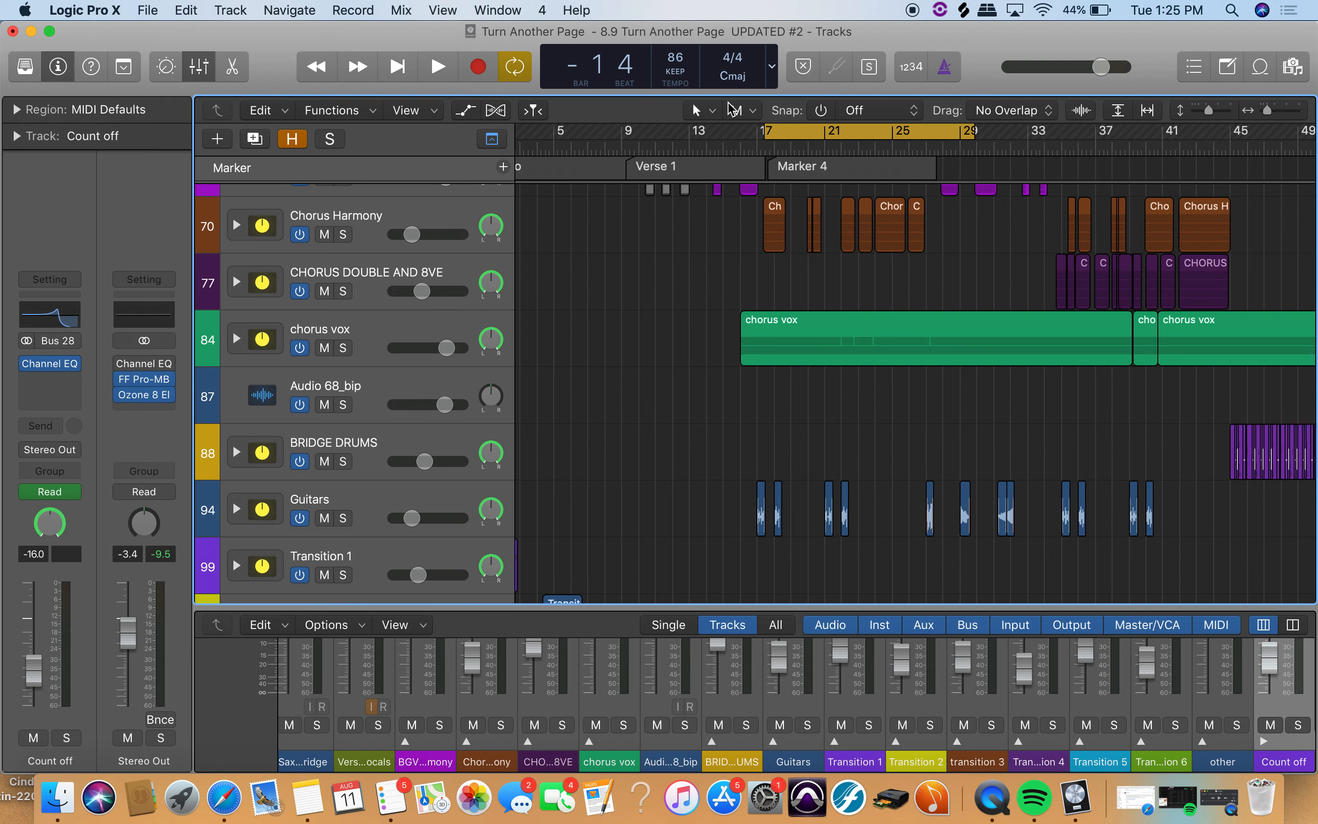
drag(744, 134, 1001, 139)
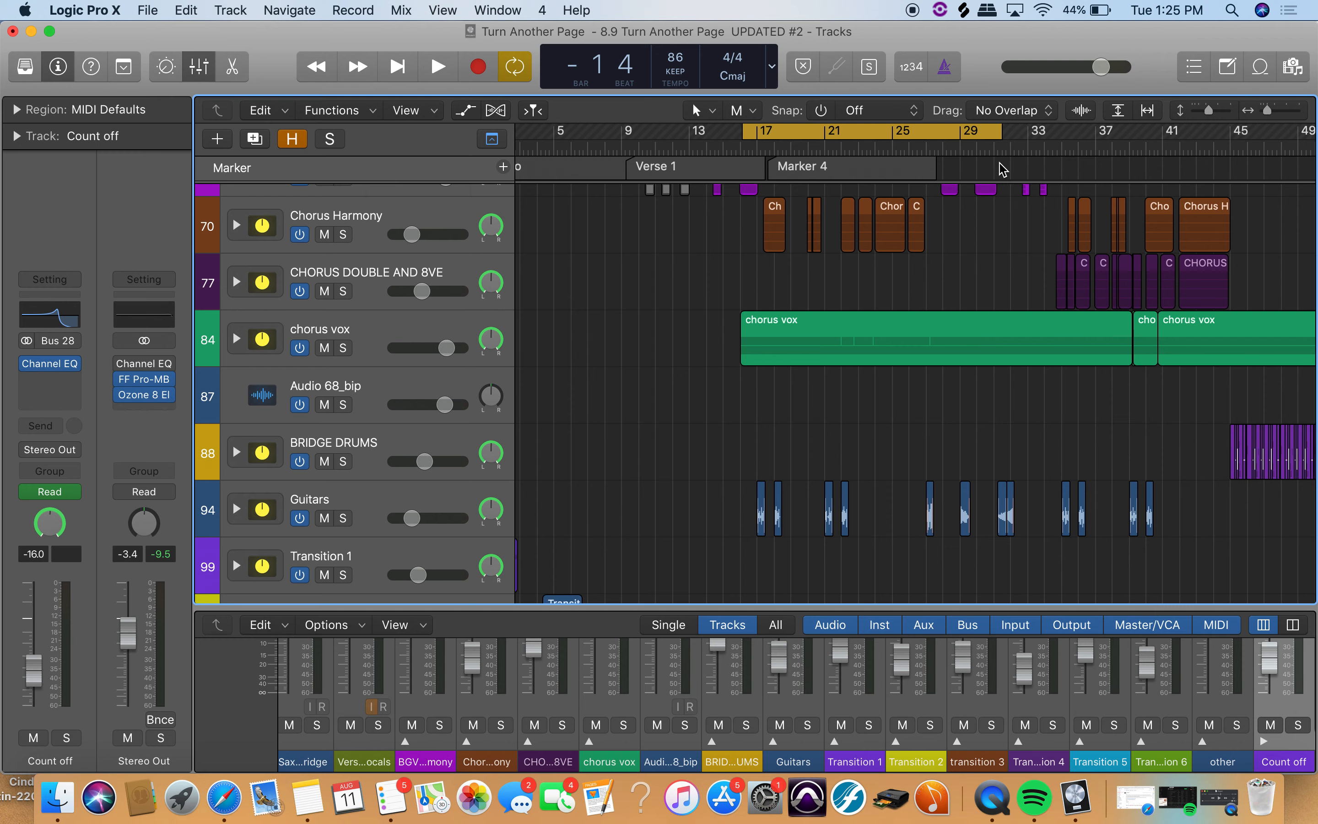
Expand the chorus vox track stack, select its Chorus Vocals track and solo it
click(236, 338)
click(361, 385)
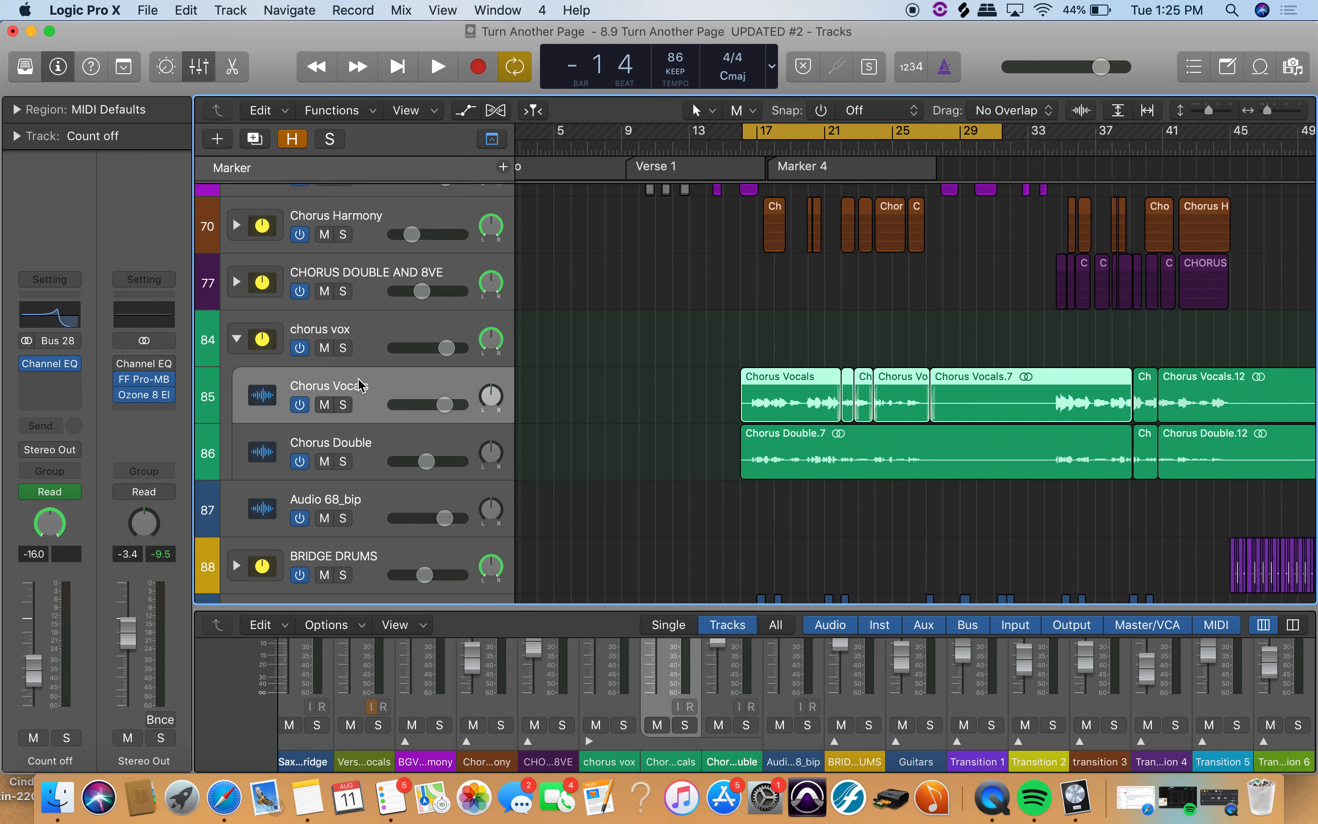
mouse_move(78, 374)
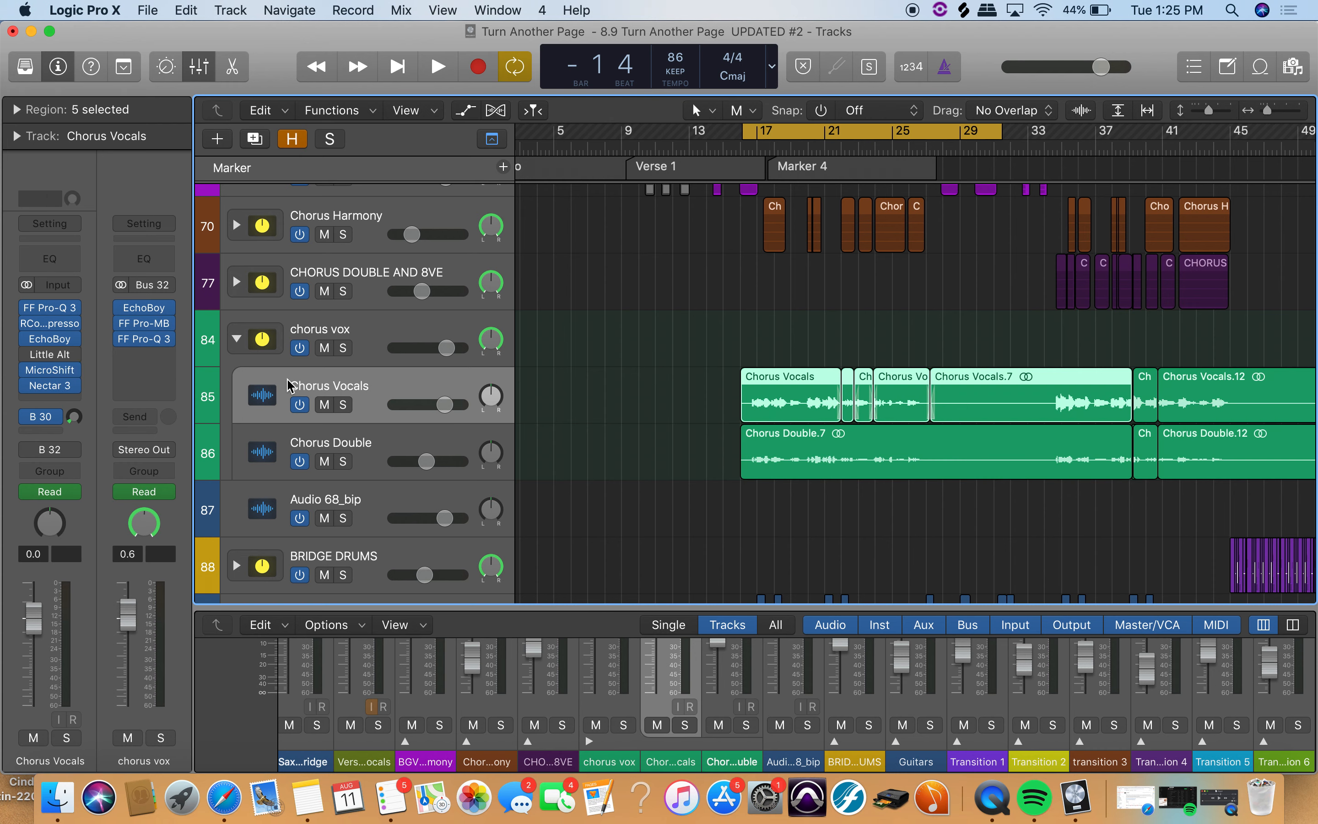
click(345, 406)
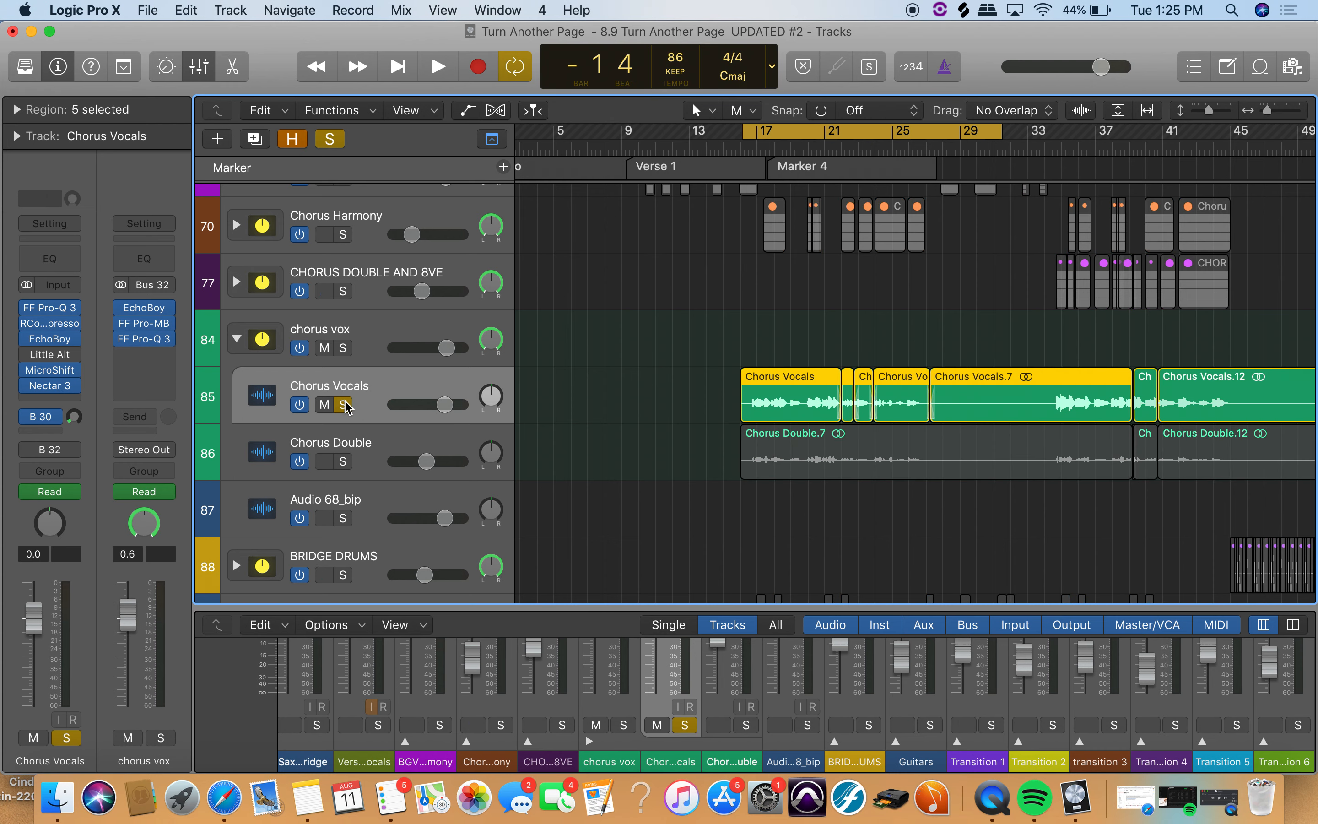
Play back the soloed Chorus Vocals, stop, and shift the cycle range to start partway through bar 16
key(space)
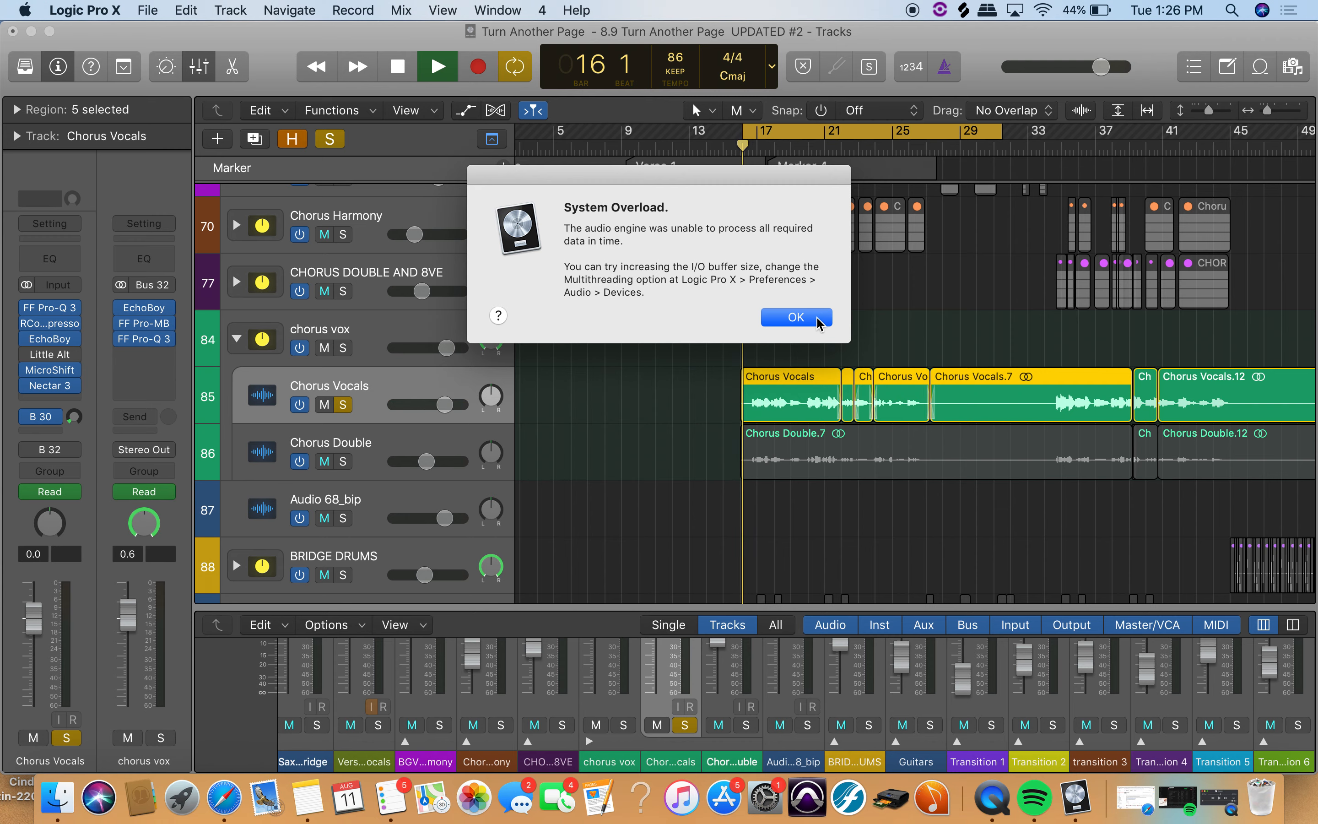
click(819, 321)
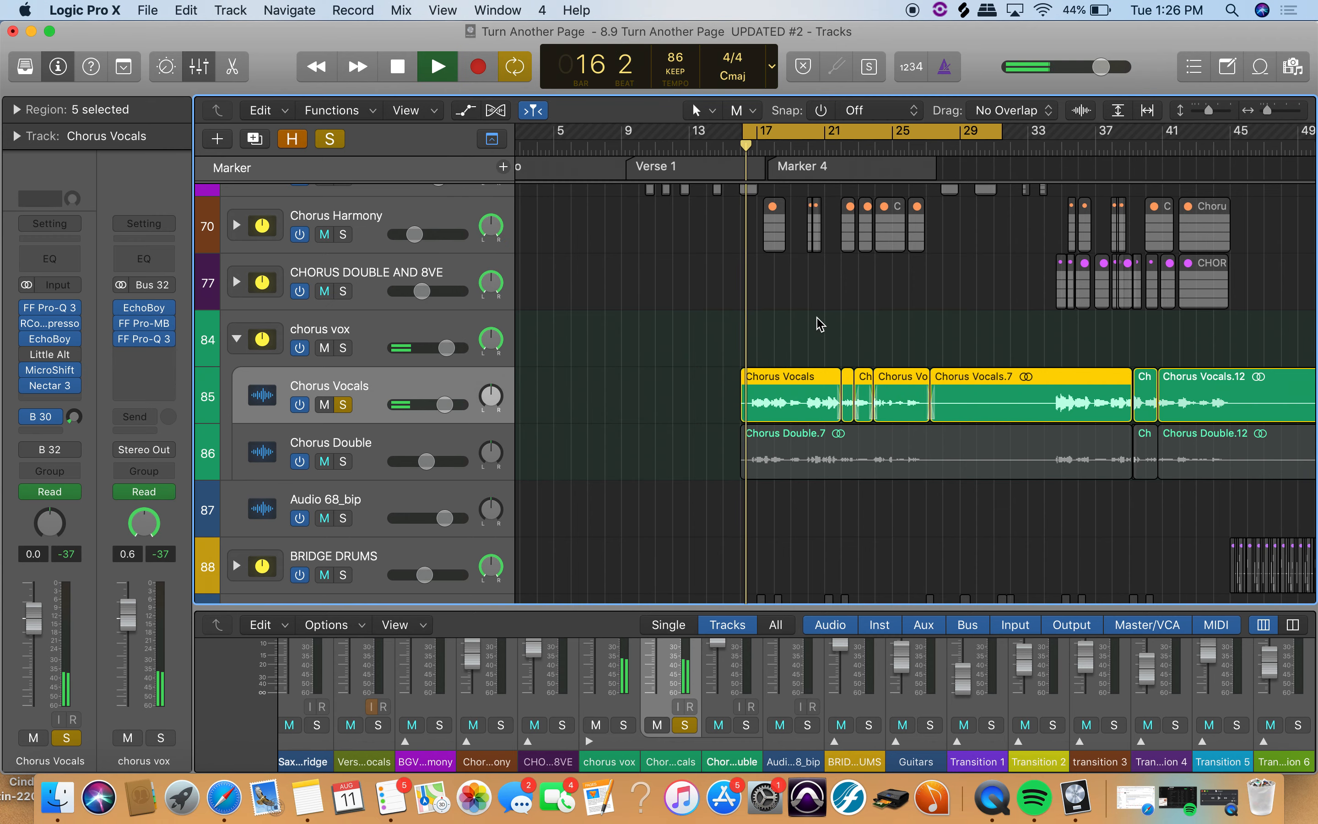
scroll(818, 322, up, 6)
scroll(818, 323, right, 3)
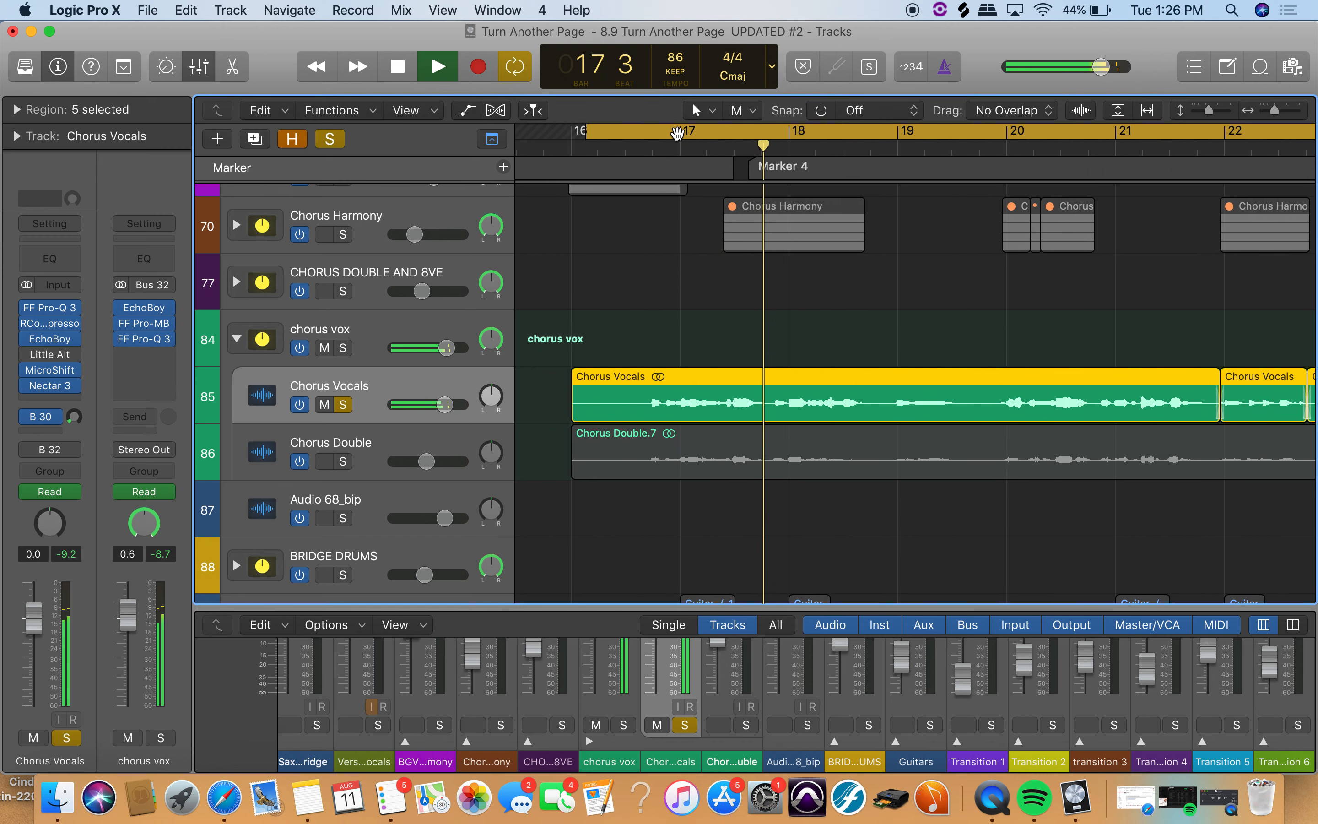
key(space)
drag(653, 132, 711, 137)
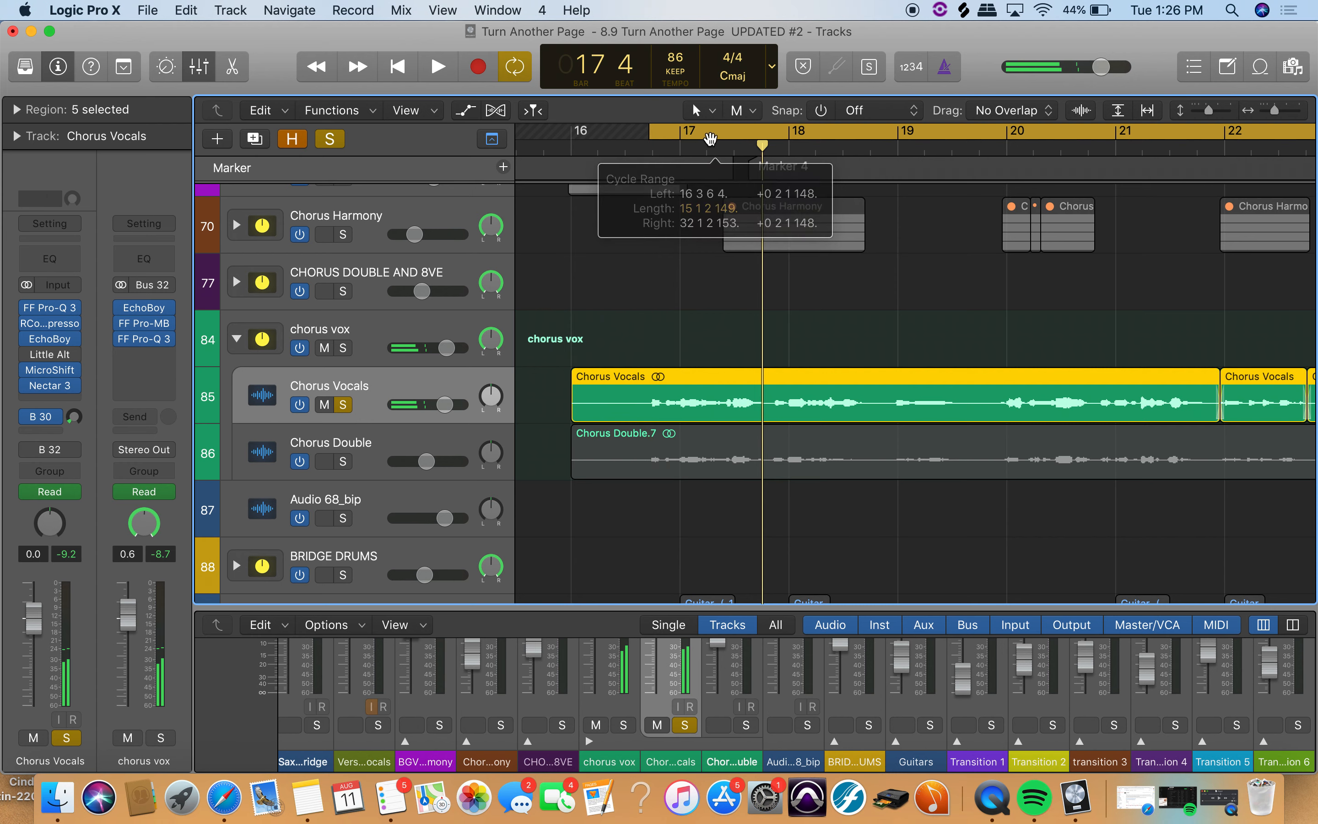
Check the MicroShift settings on the Chorus Vocals track, close the plug-in window and turn off the track's solo
click(55, 373)
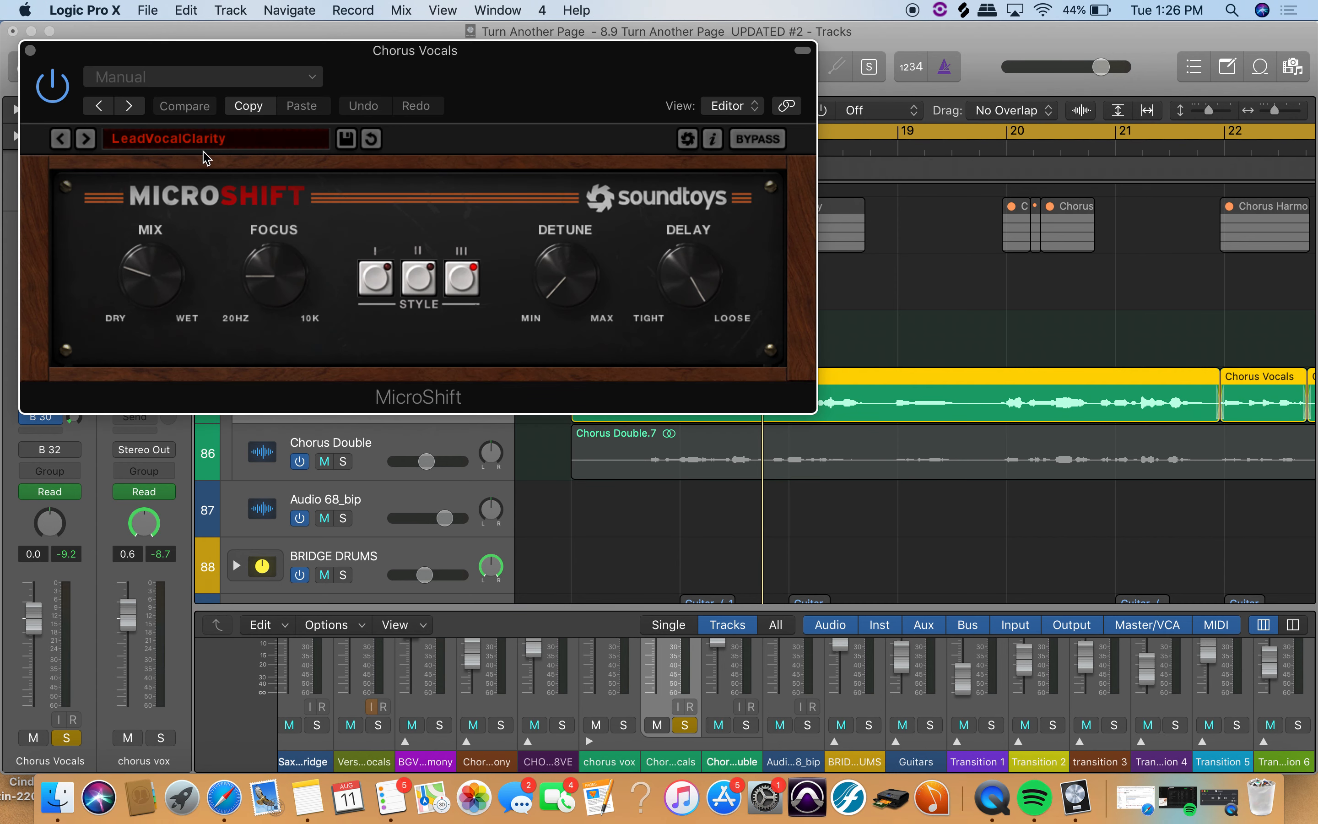
click(30, 50)
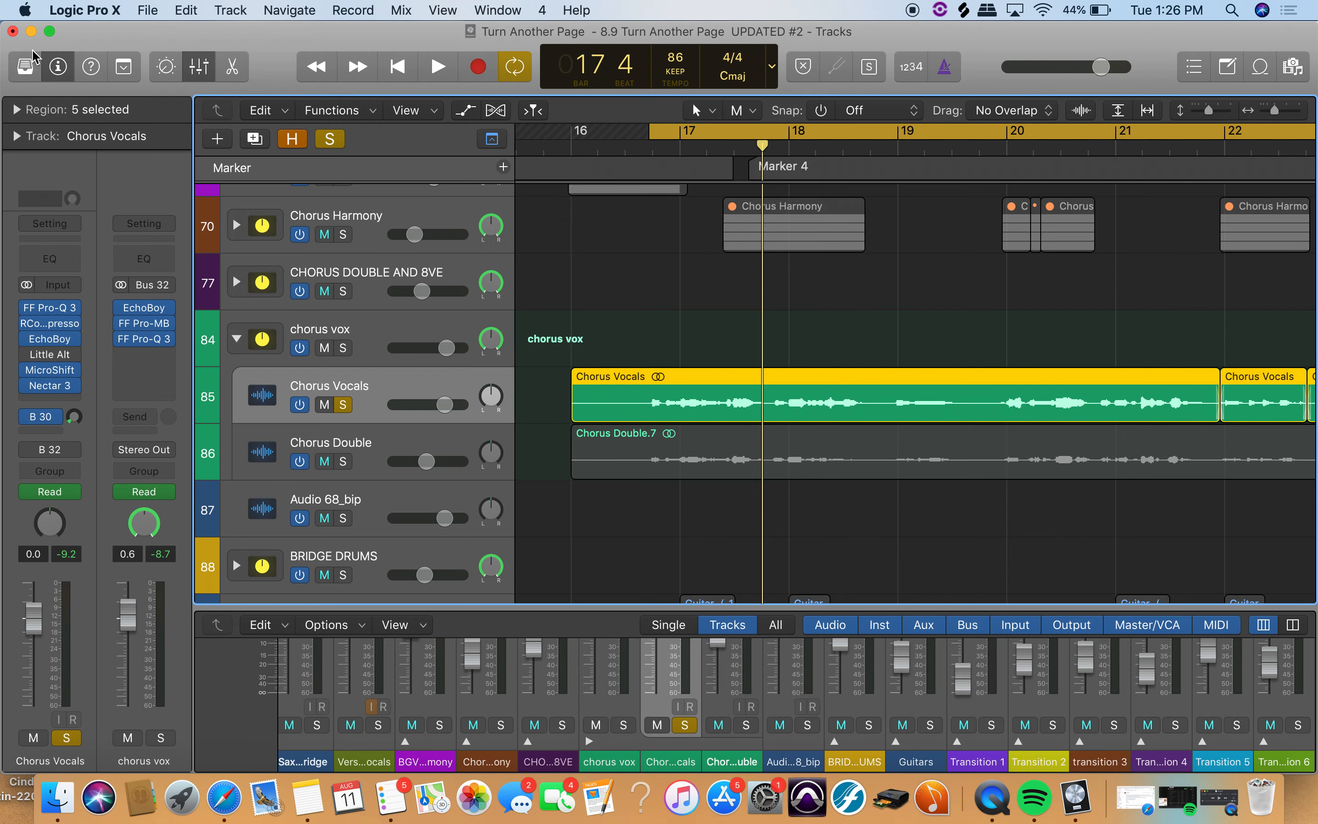
scroll(430, 376, up, 10)
key(s)
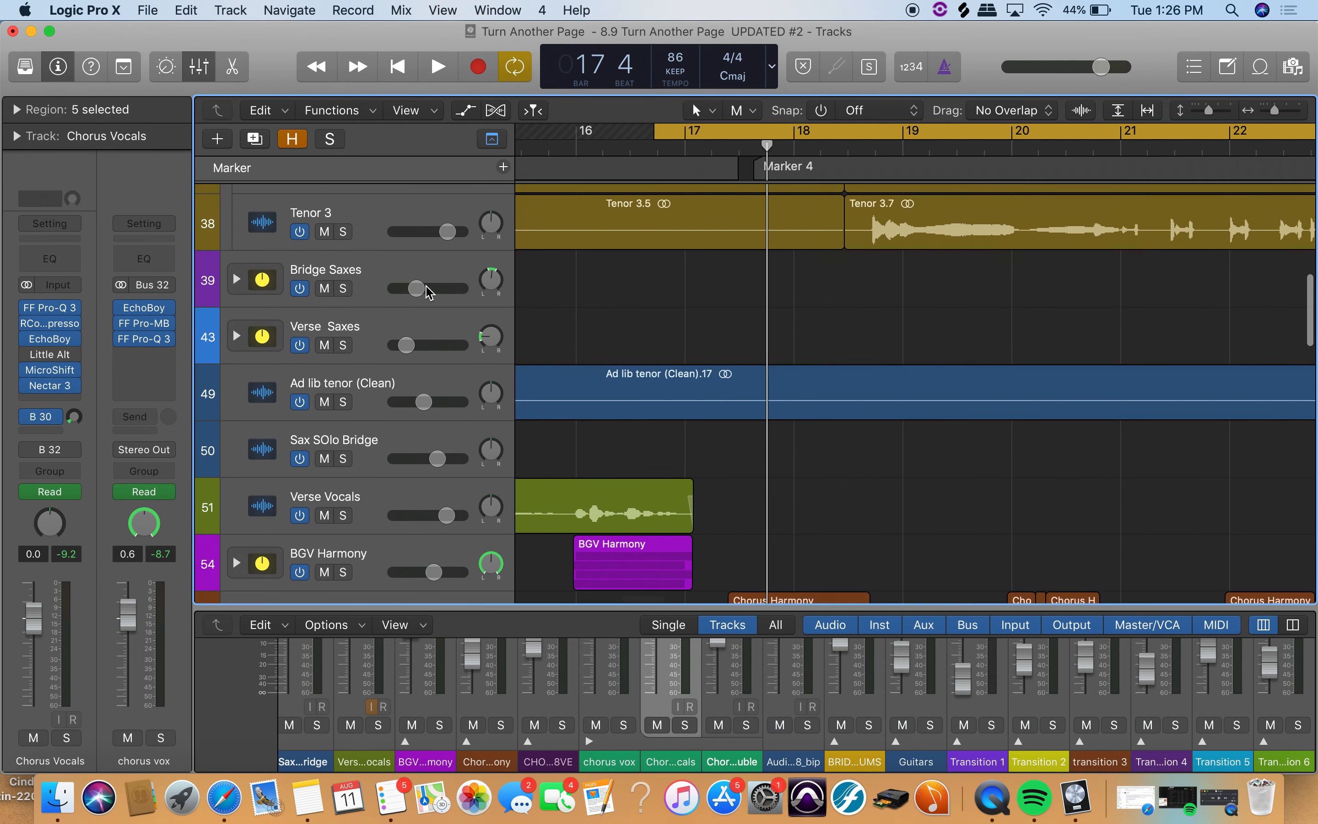
Look through the other track stacks and collapse the chorus vox stack
scroll(431, 292, down, 15)
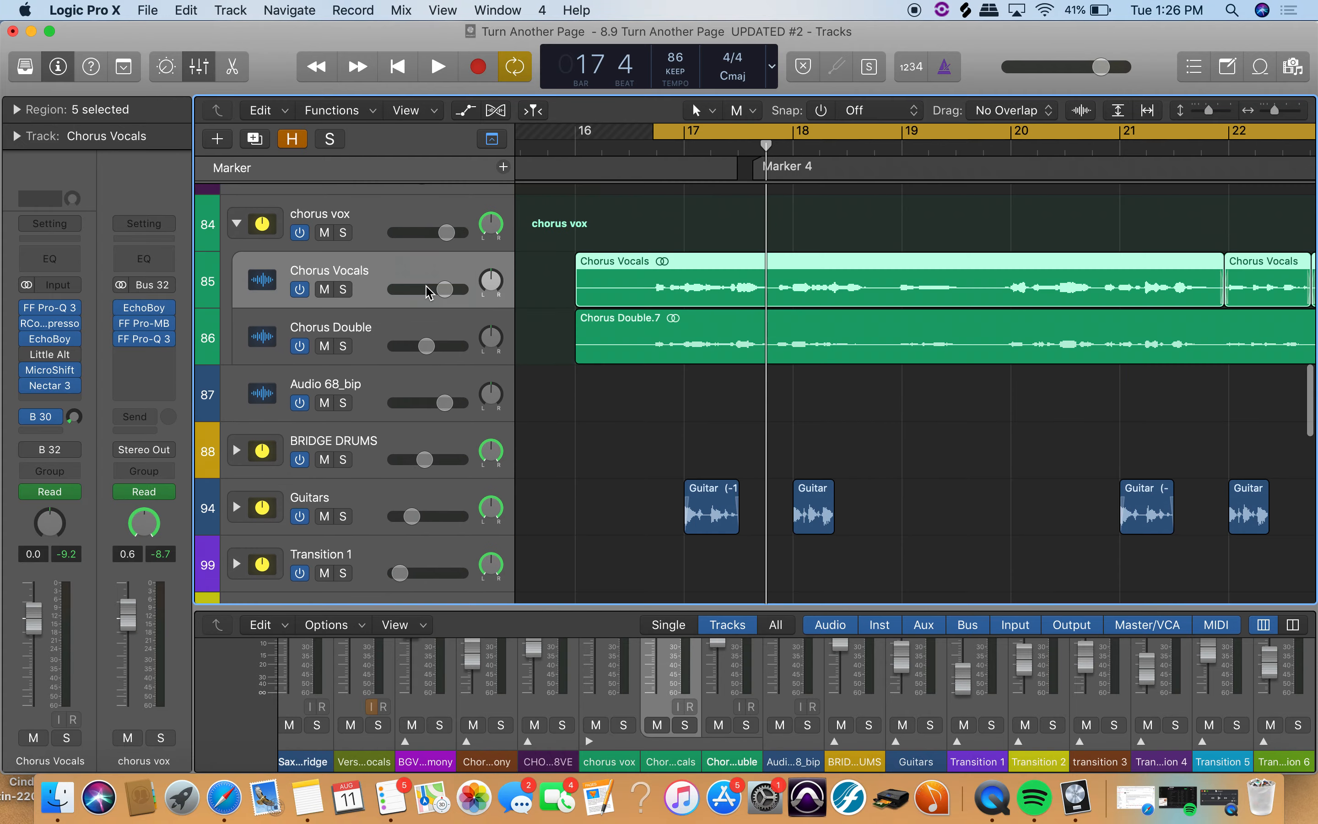
scroll(430, 293, down, 8)
scroll(430, 293, up, 20)
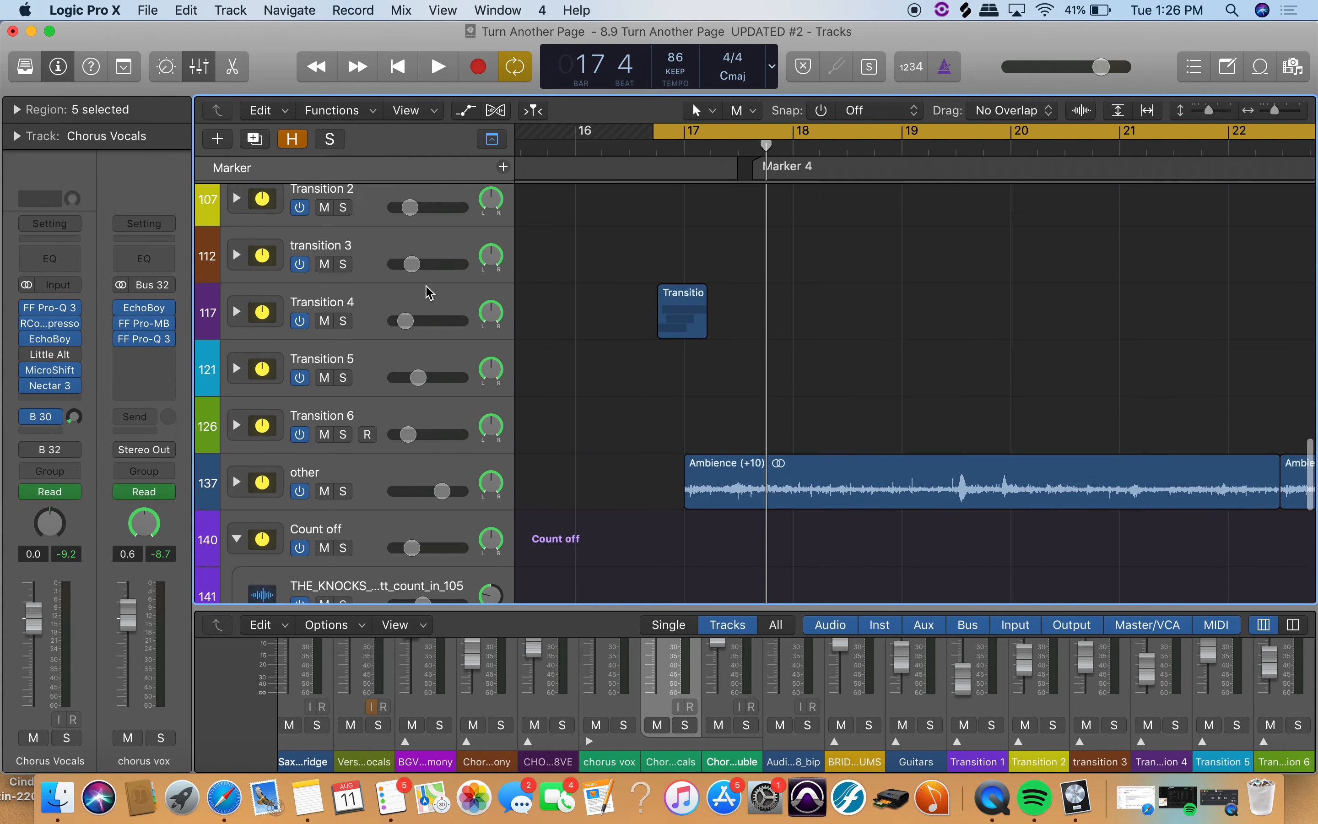
scroll(430, 292, up, 2)
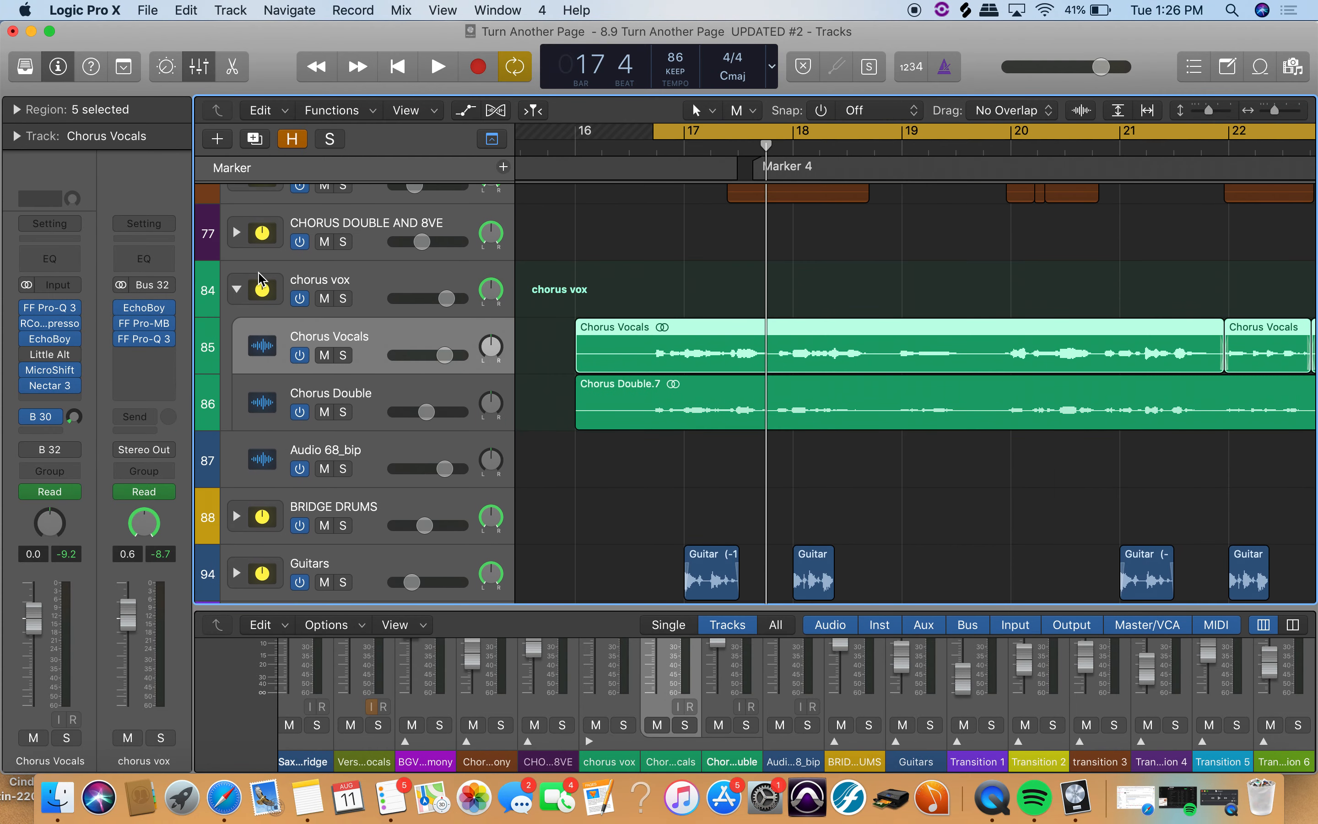
click(240, 291)
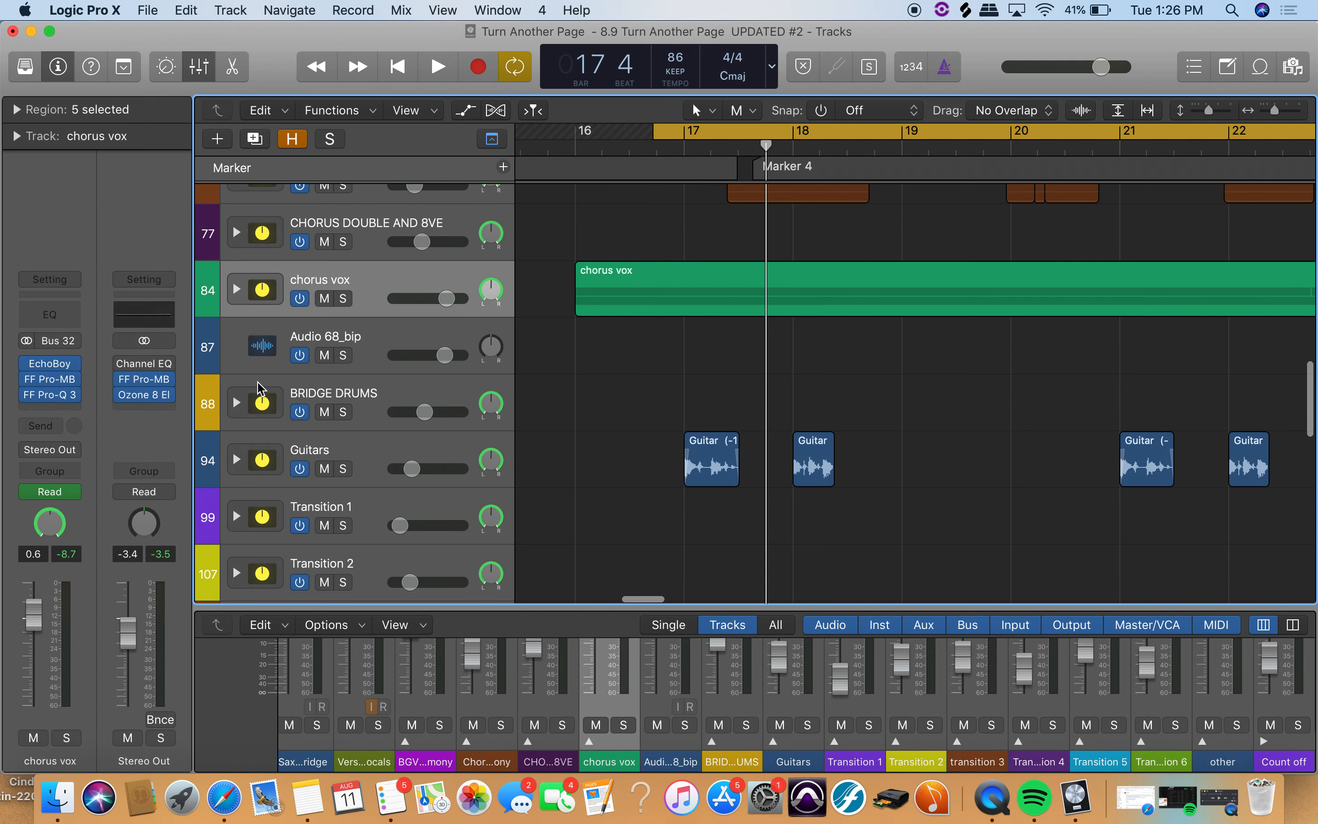
Open MicroShift on the Chorus Harmony track and move its window clear of the track headers
scroll(302, 355, up, 9)
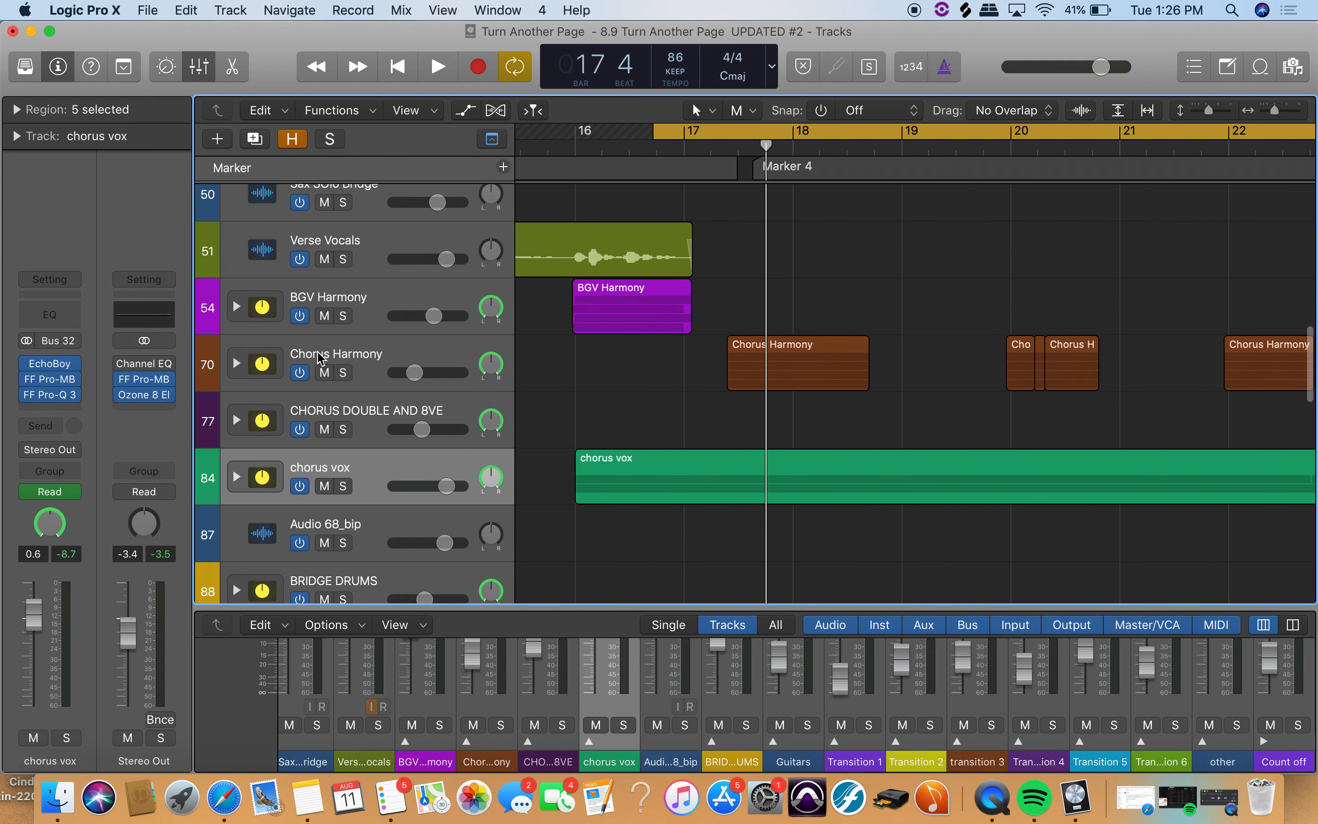
click(317, 360)
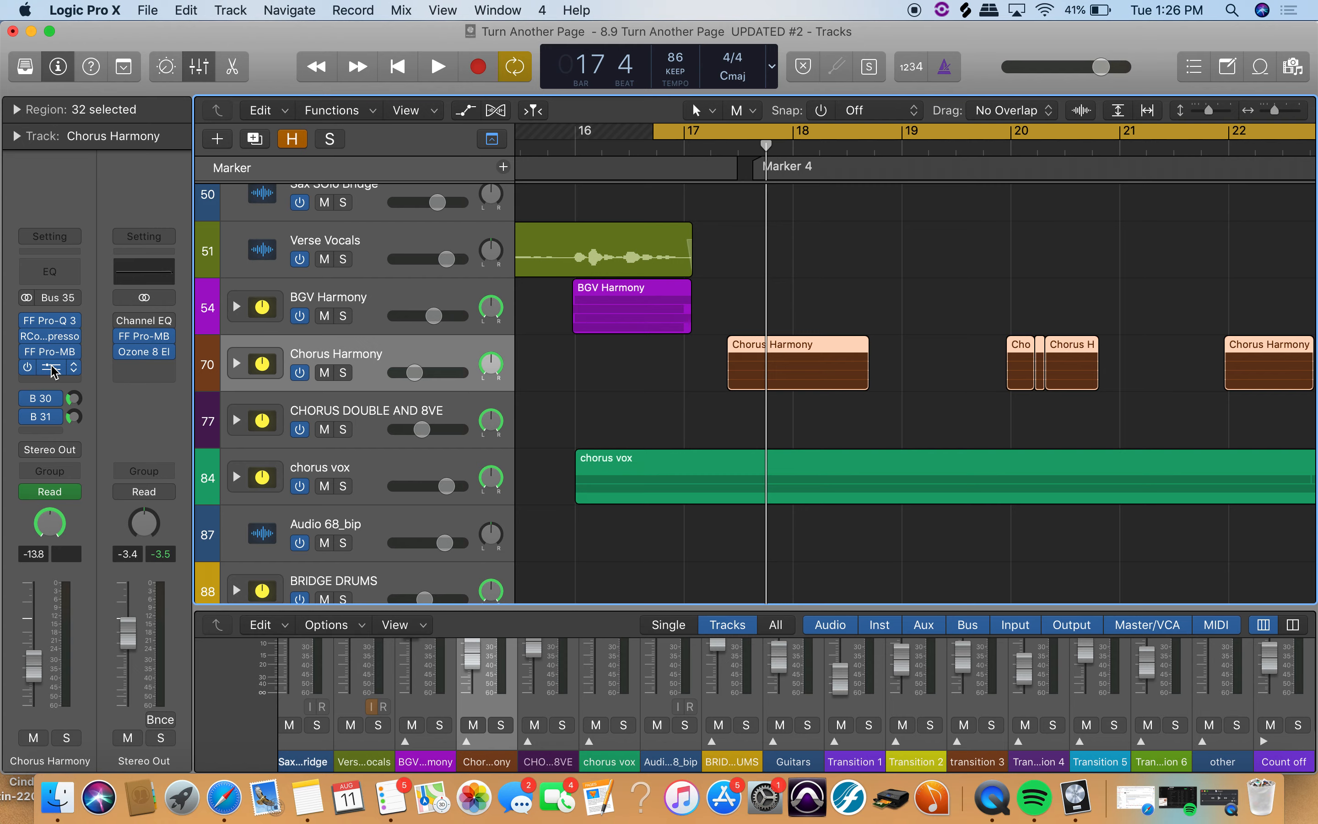
click(52, 369)
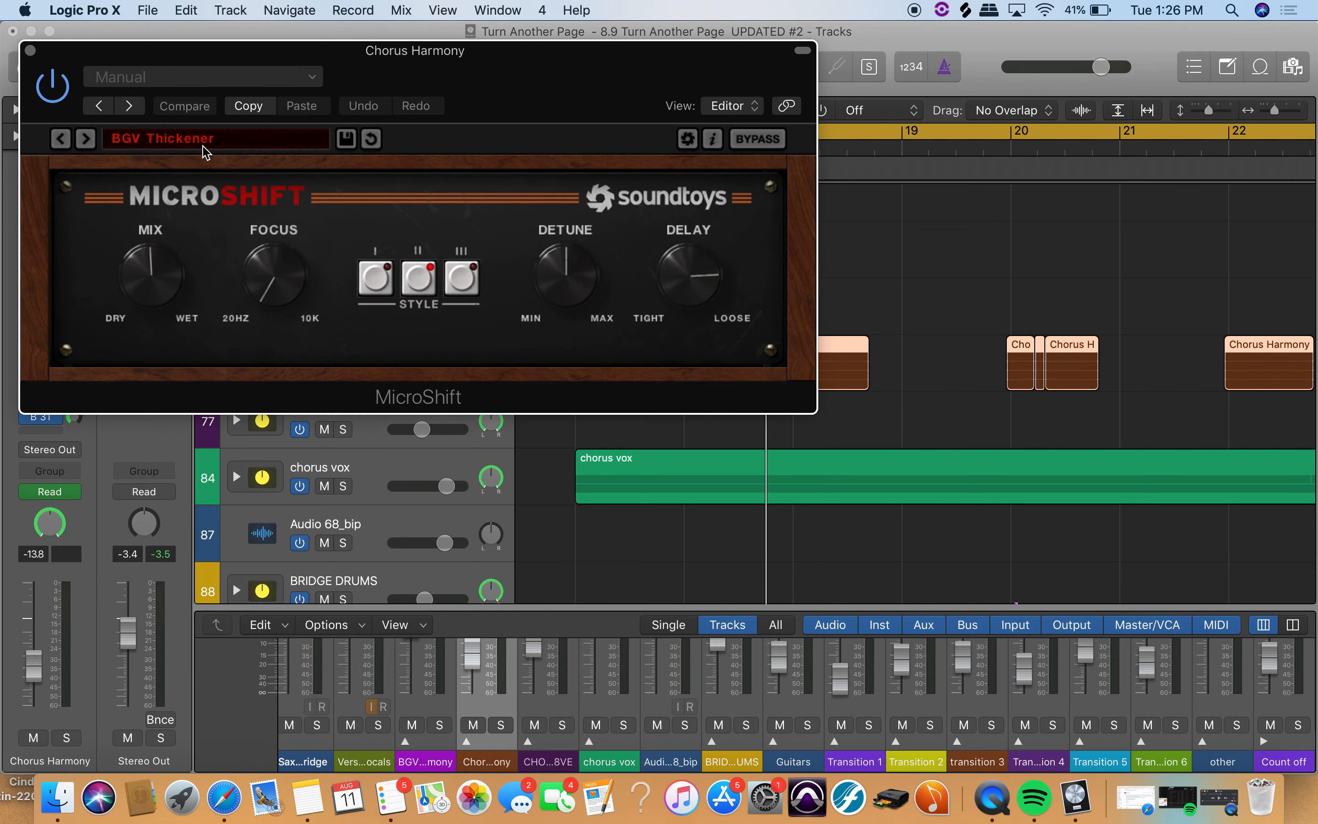
drag(413, 90, 950, 191)
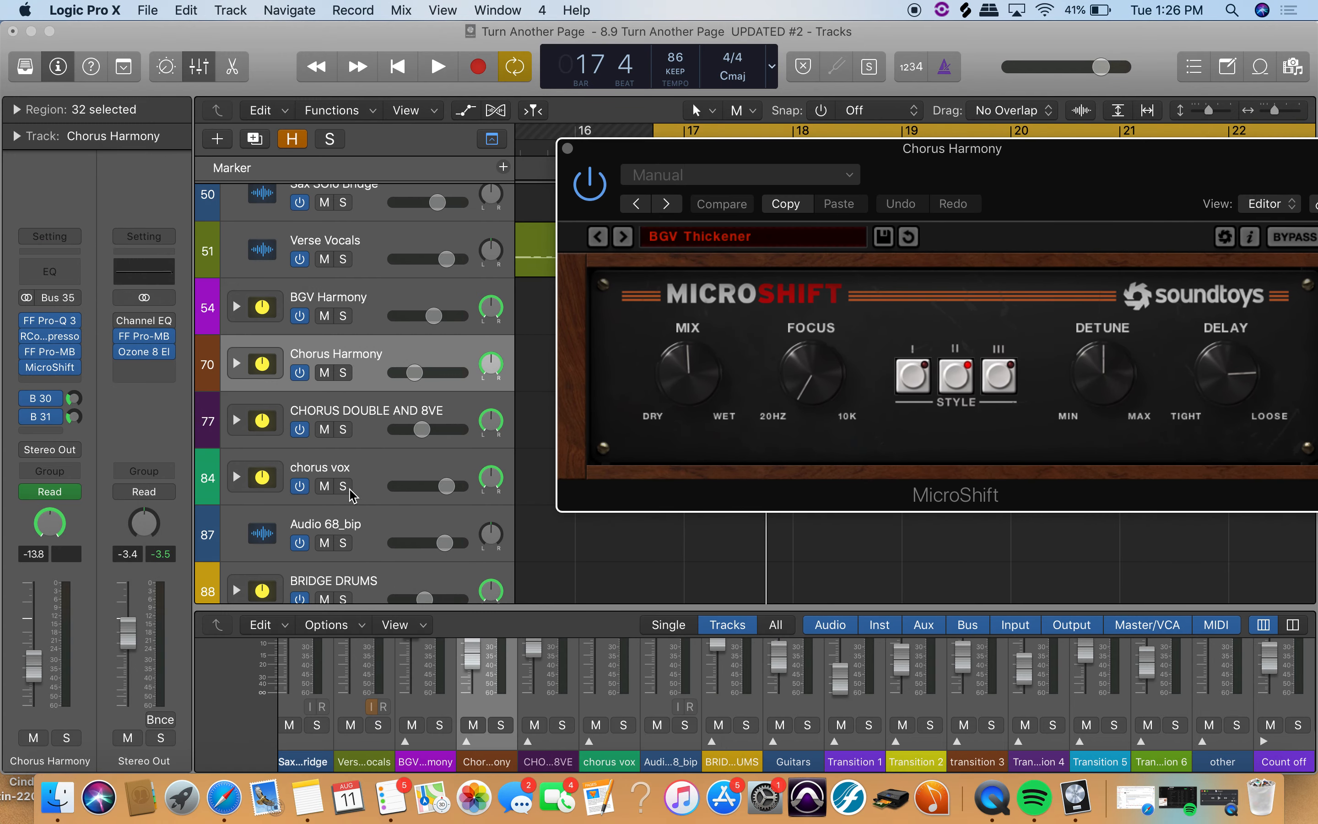
drag(942, 121, 1149, 19)
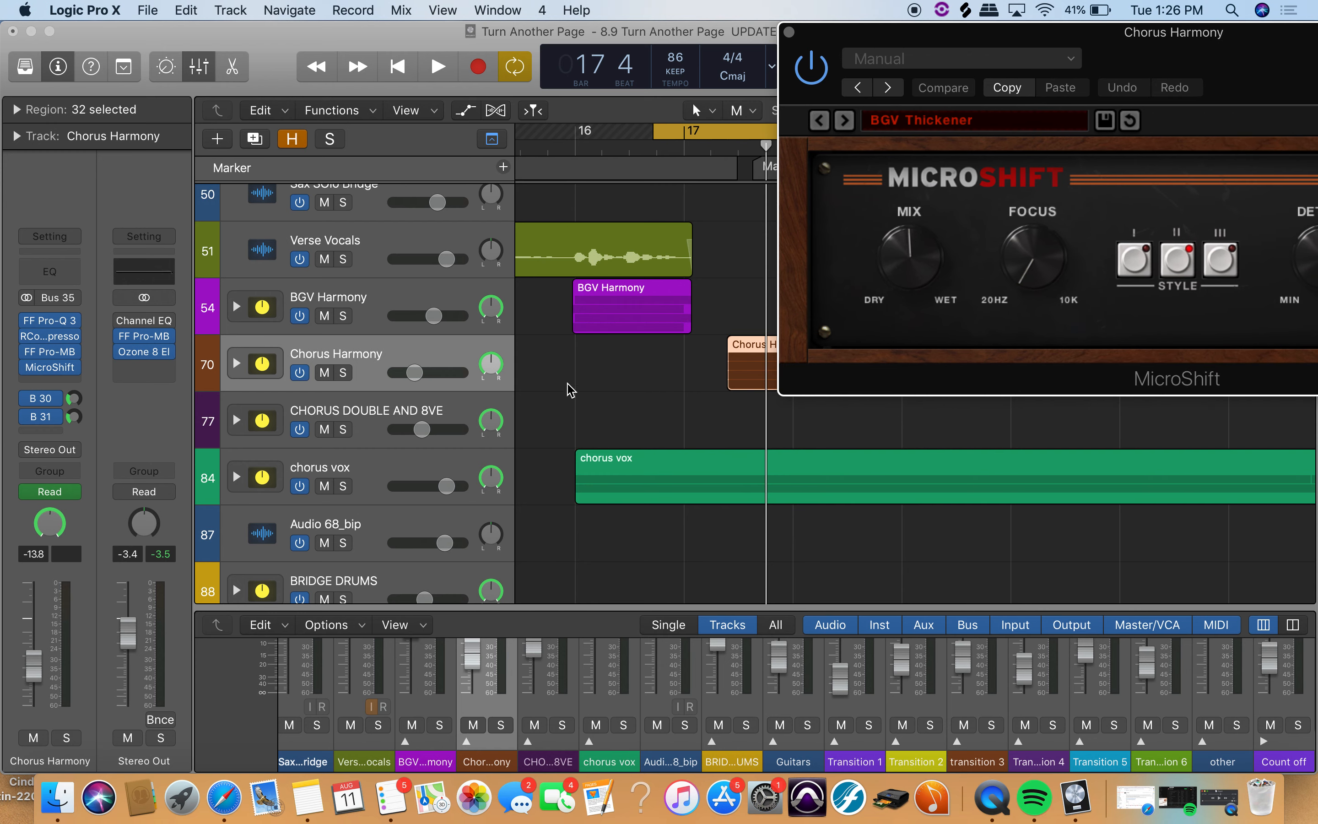
Solo the Chorus Harmony track and play it back briefly
click(343, 372)
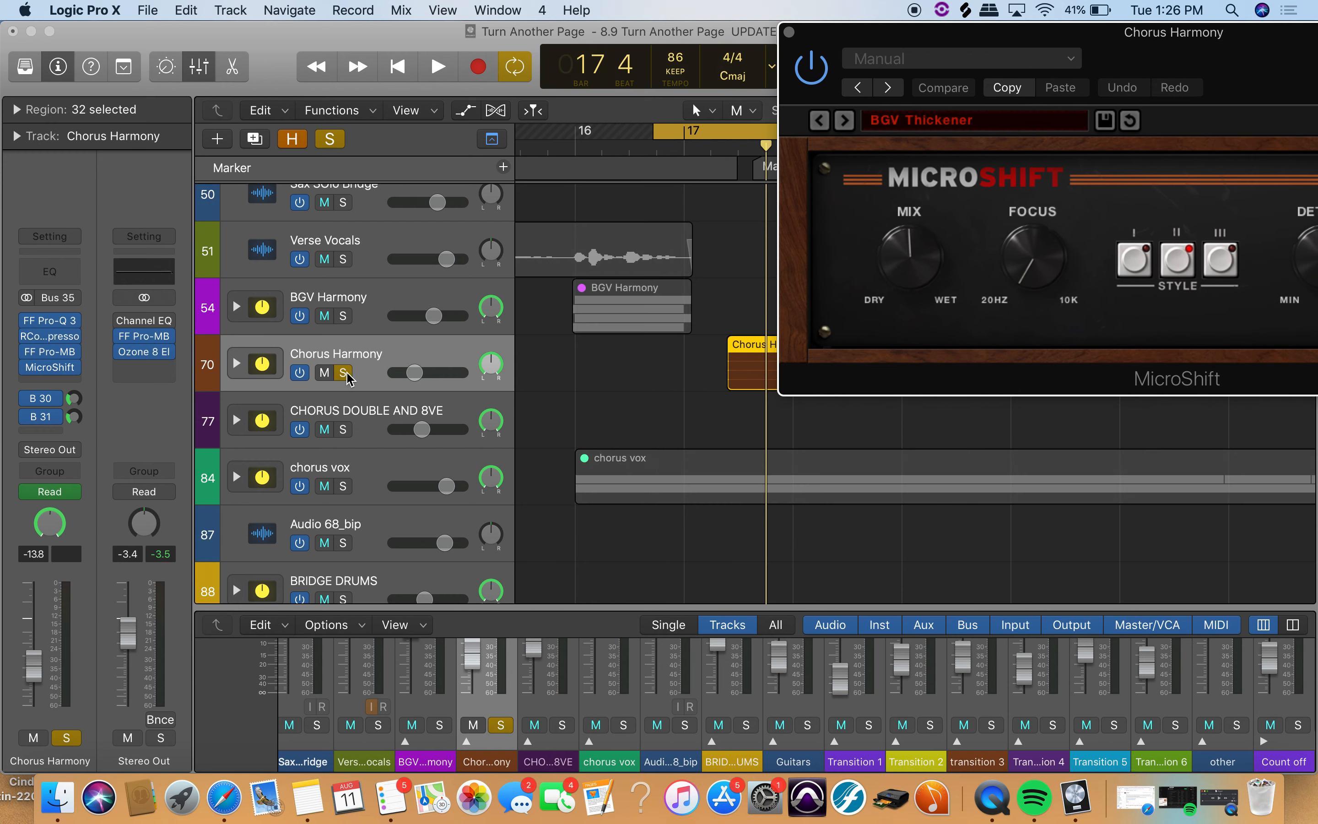
key(space)
scroll(583, 365, right, 5)
scroll(583, 366, left, 2)
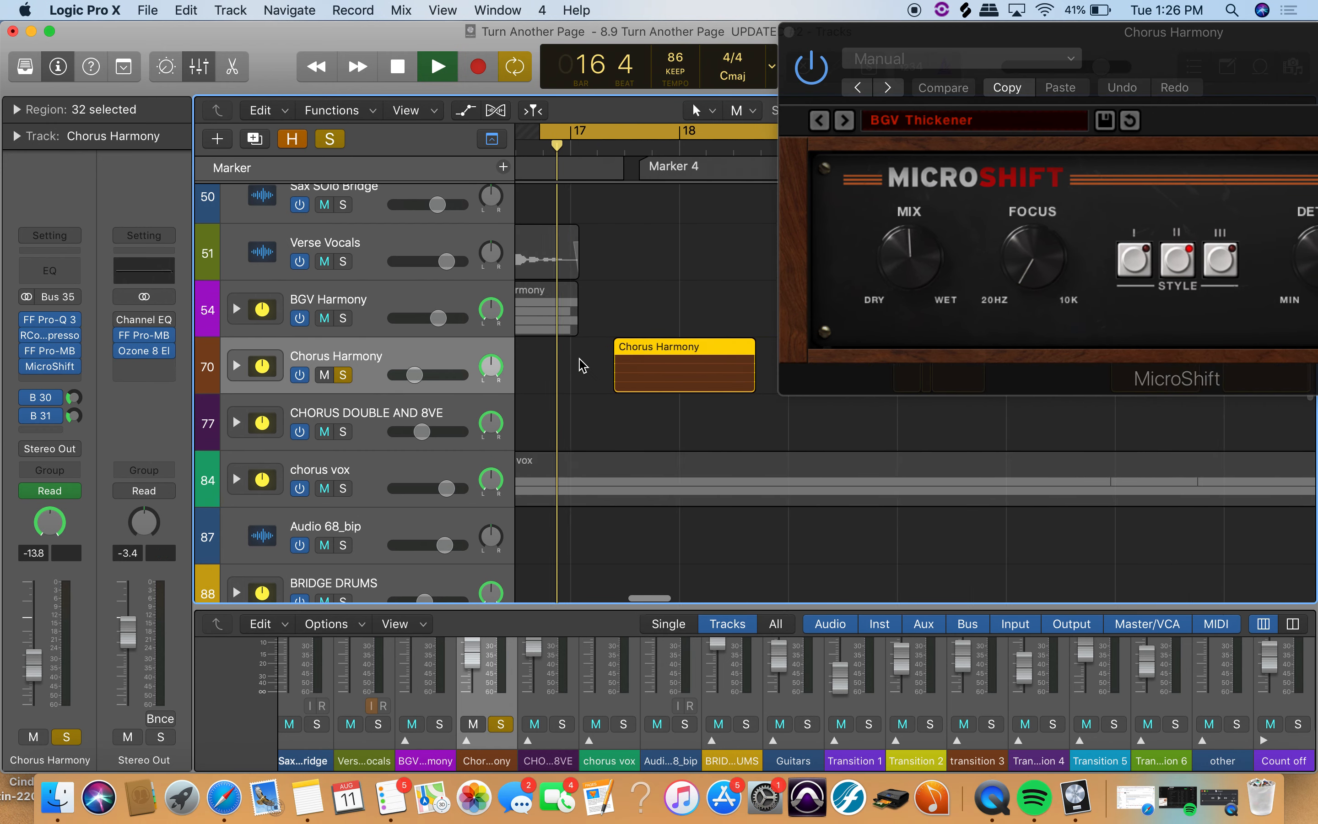
scroll(583, 365, right, 1)
key(space)
Set the cycle range around the Chorus Harmony region near bar 18 and play the loop
click(618, 131)
drag(584, 130, 718, 144)
key(space)
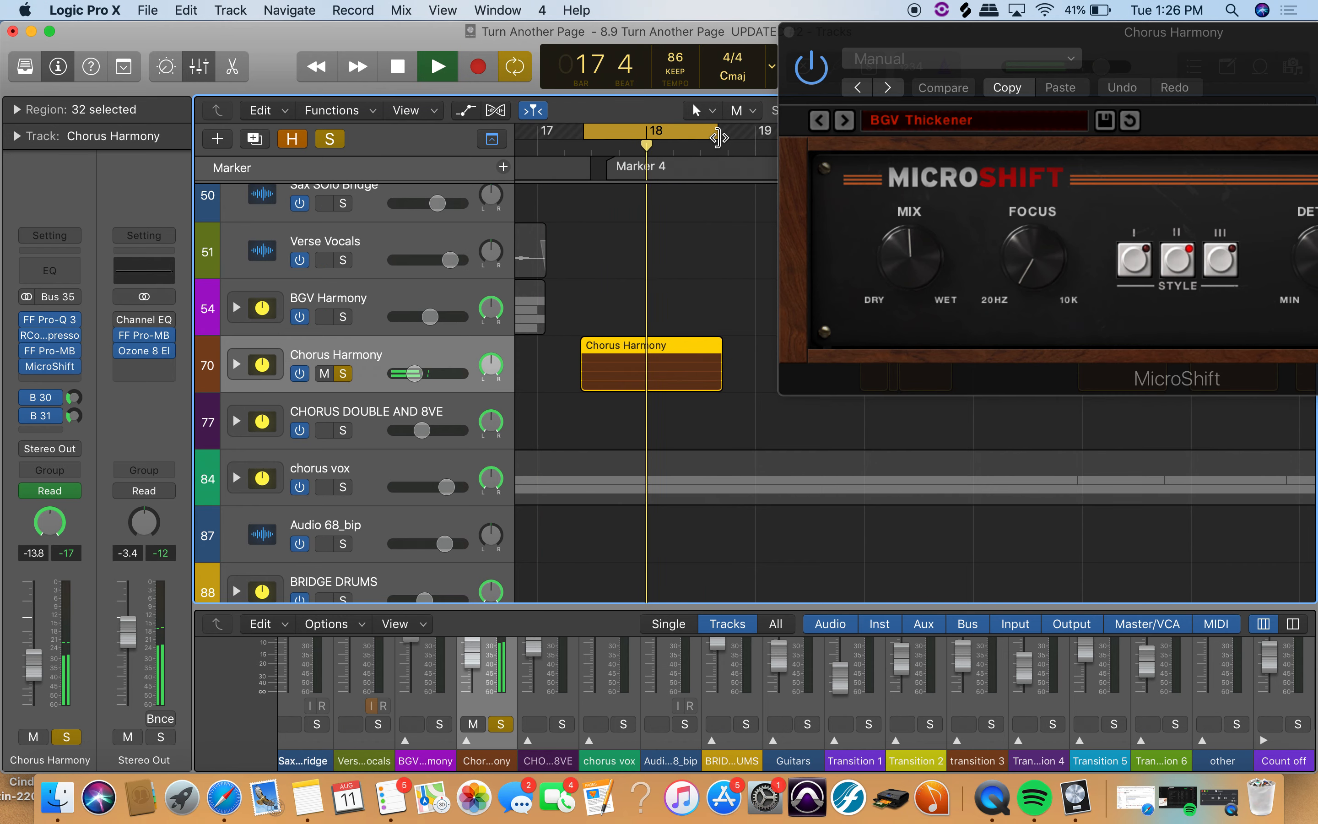
Compare the Chorus Harmony loop with MicroShift switched off and on during playback, and stop playback
key(space)
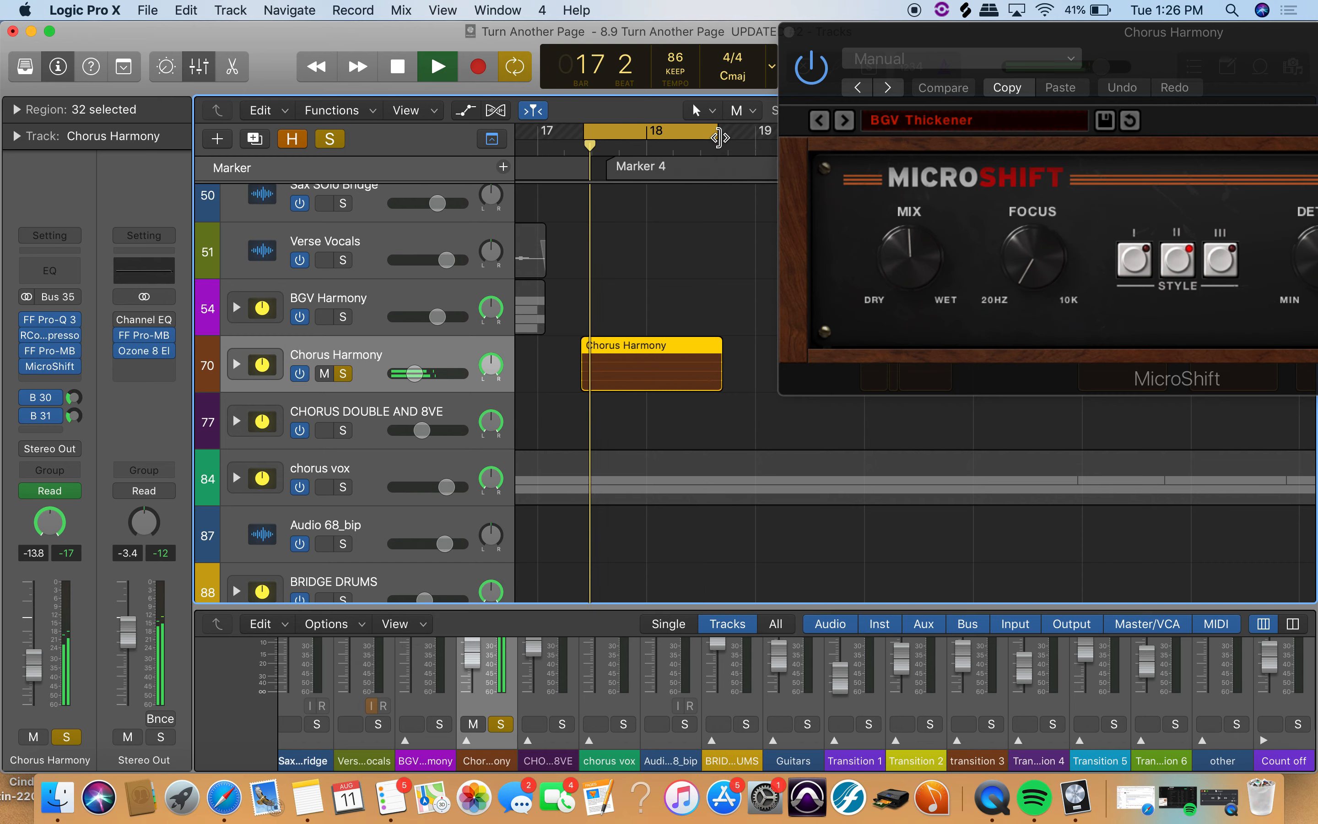
click(812, 68)
key(space)
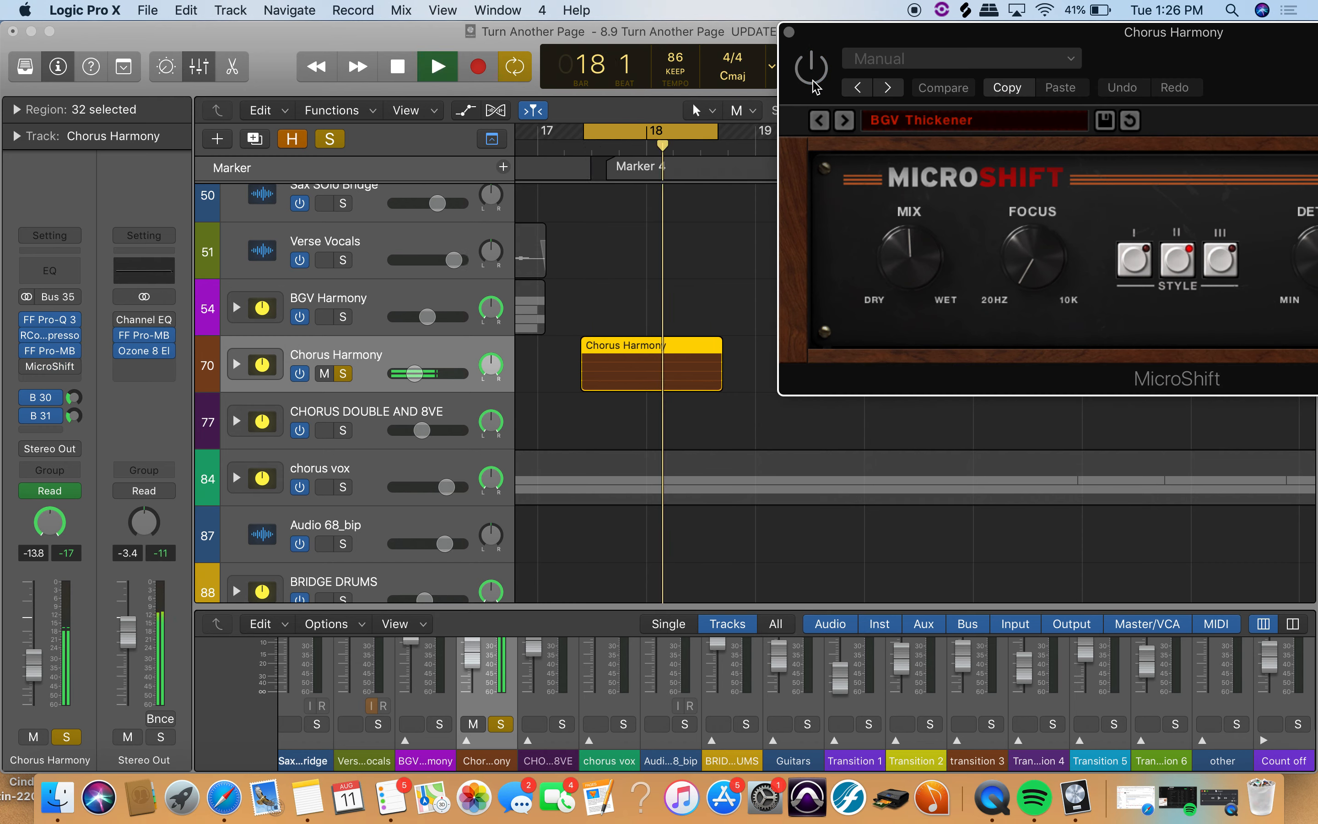
click(813, 82)
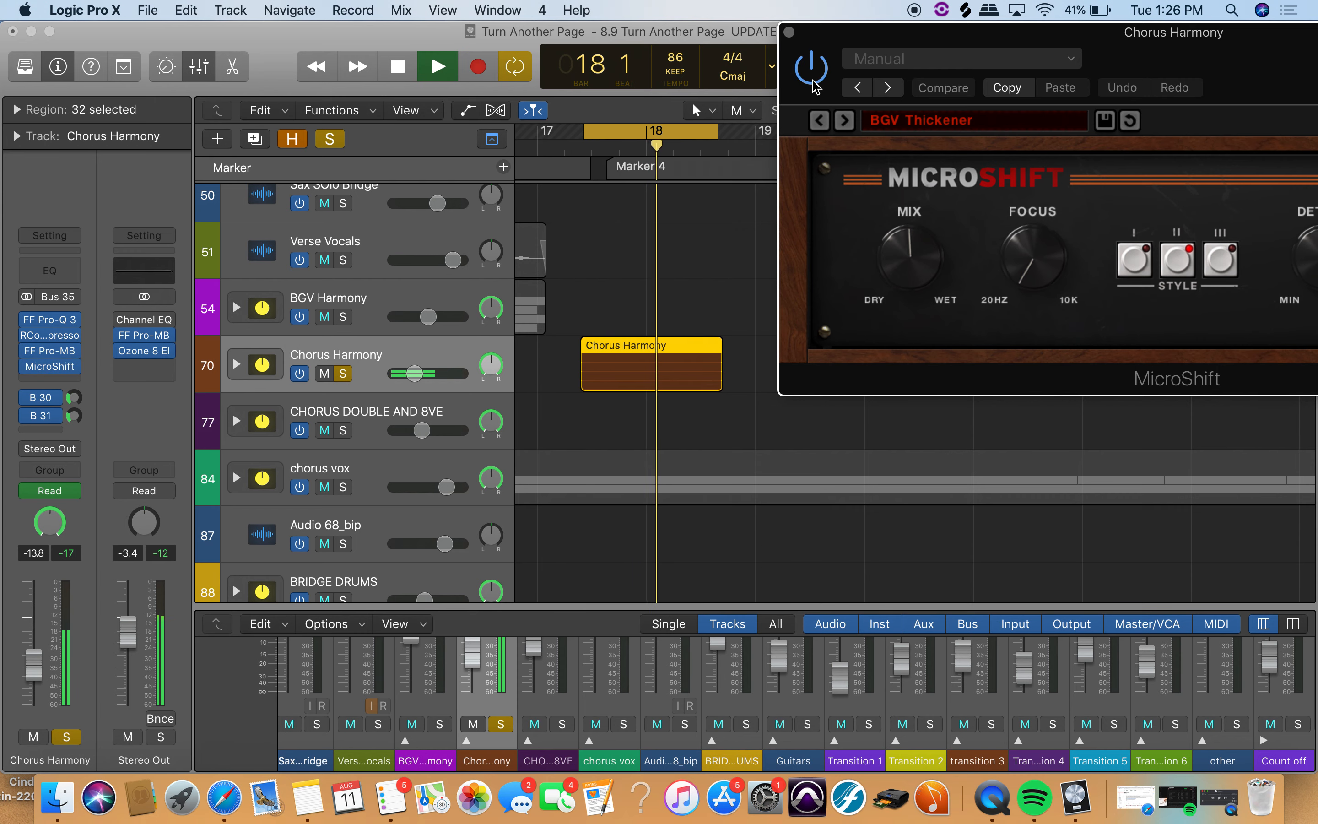
key(space)
Reposition the MicroShift window and audition the Chorus Harmony loop with the plug-in switched off
drag(1142, 53, 985, 32)
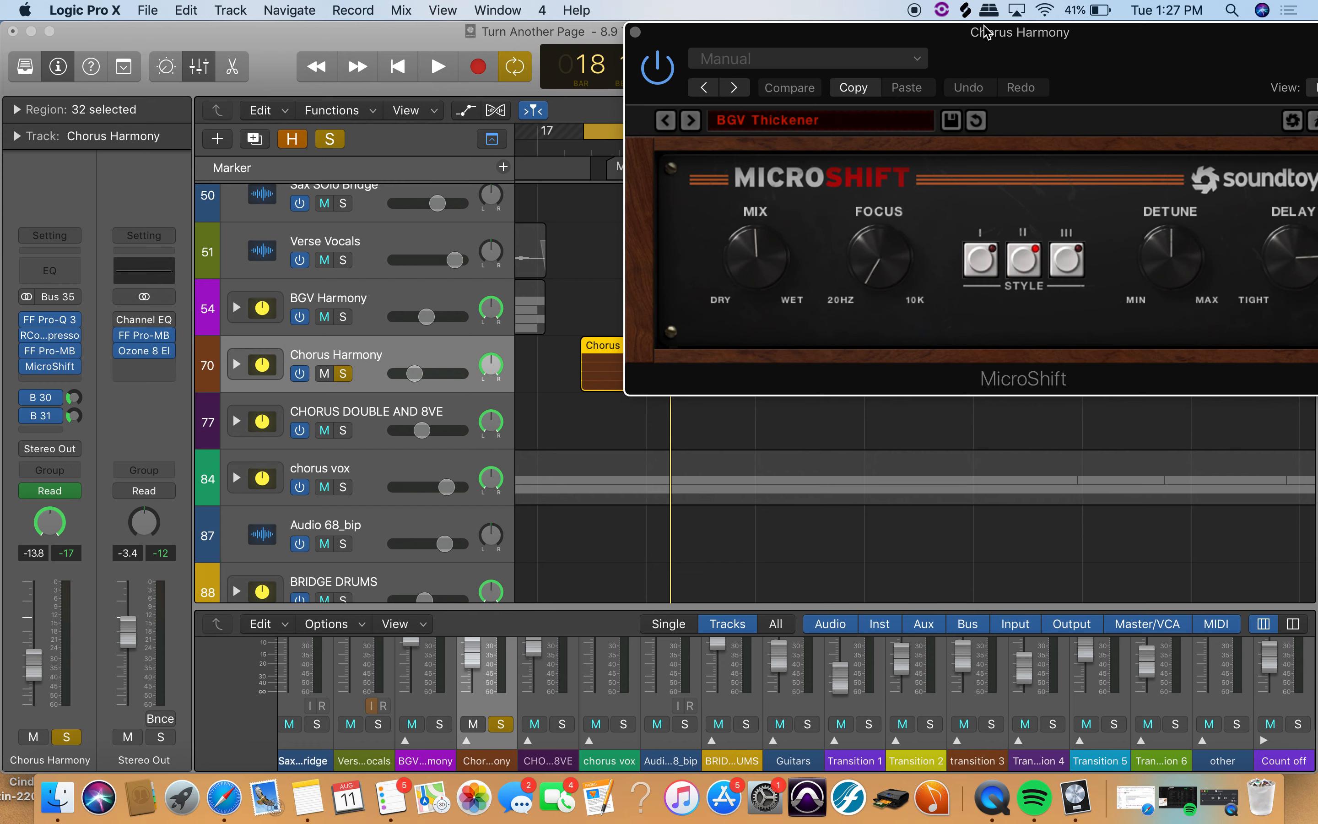
mouse_move(1088, 43)
mouse_down()
mouse_move(888, 33)
mouse_move(1020, 5)
mouse_move(1187, 6)
mouse_up()
click(829, 269)
click(753, 87)
key(space)
key(space)
key(space)
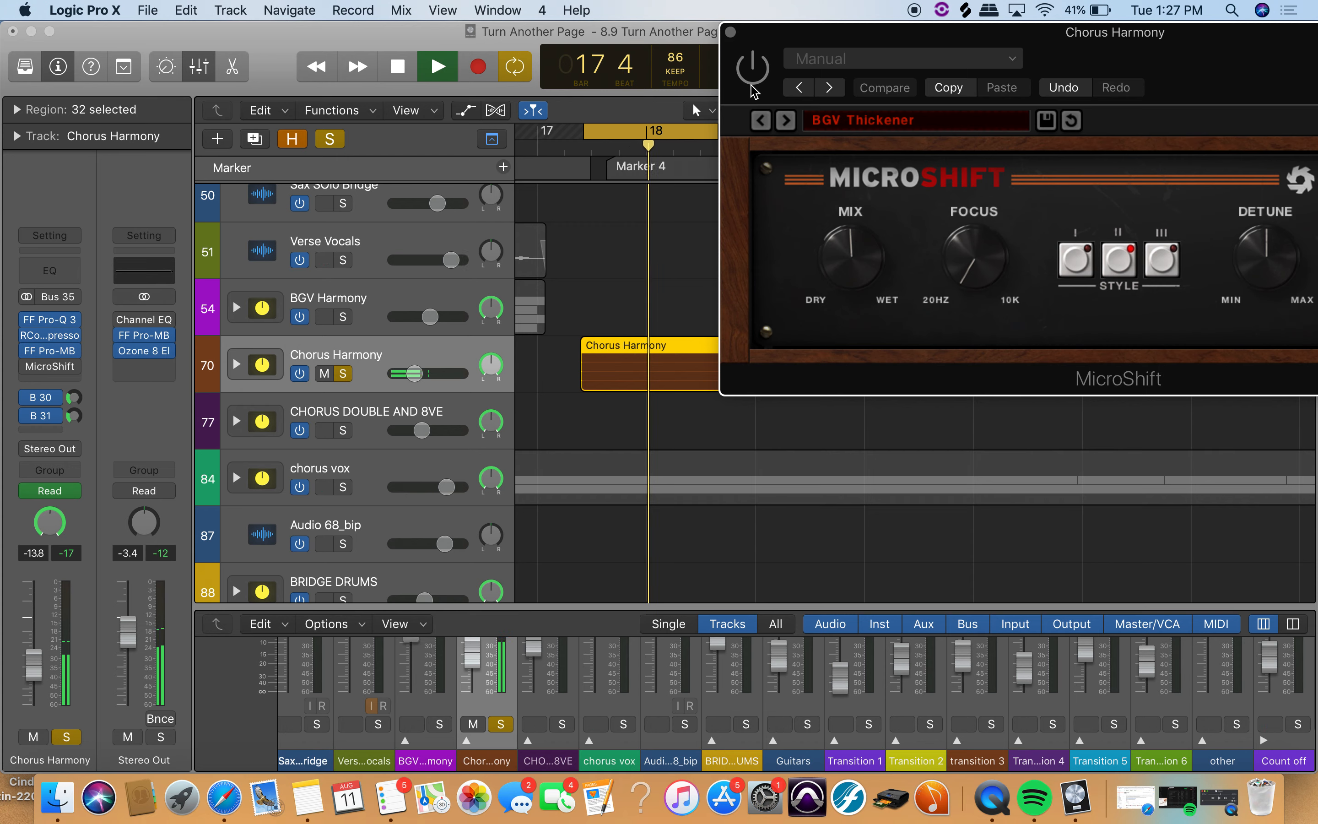
key(space)
Switch MicroShift back on, raise its Mix to fully wet and play the loop
click(753, 69)
click(845, 89)
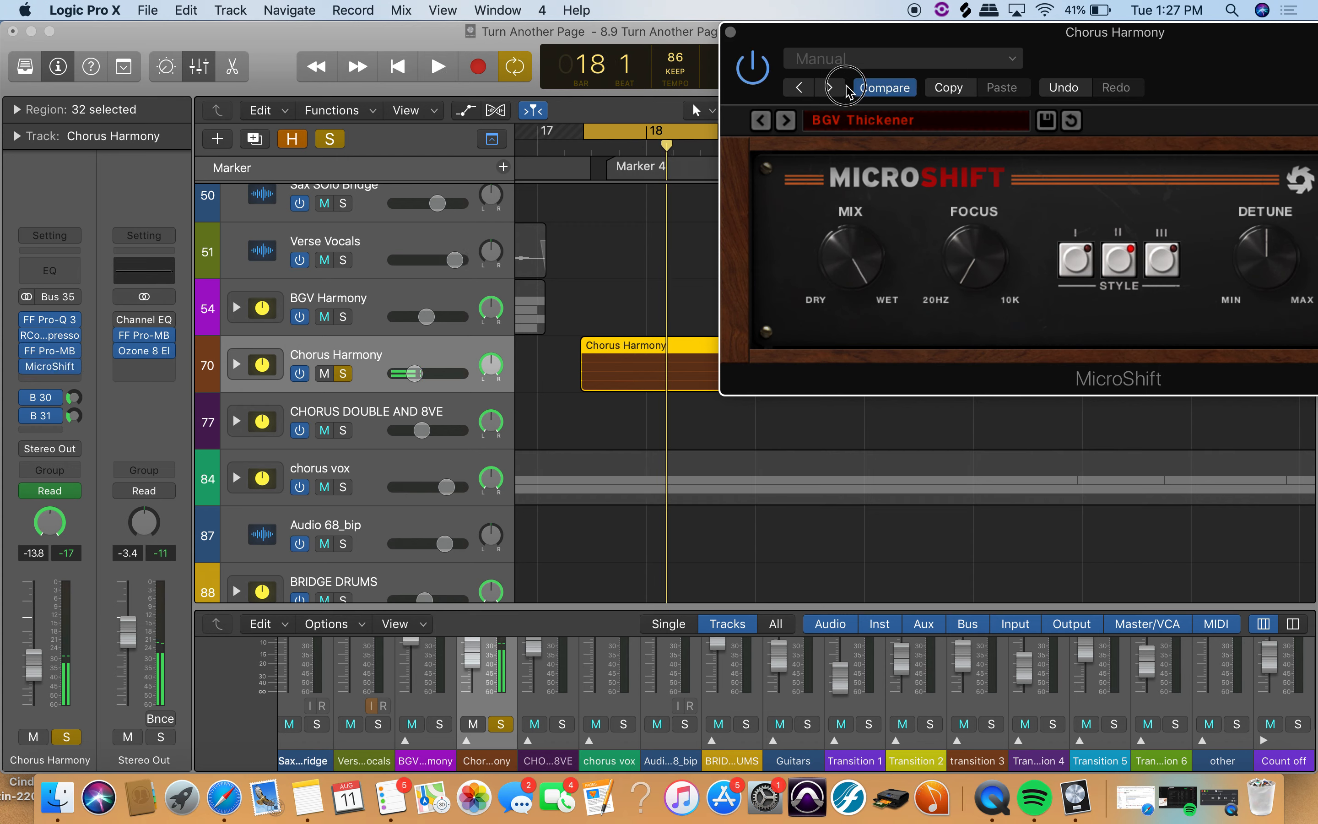
key(space)
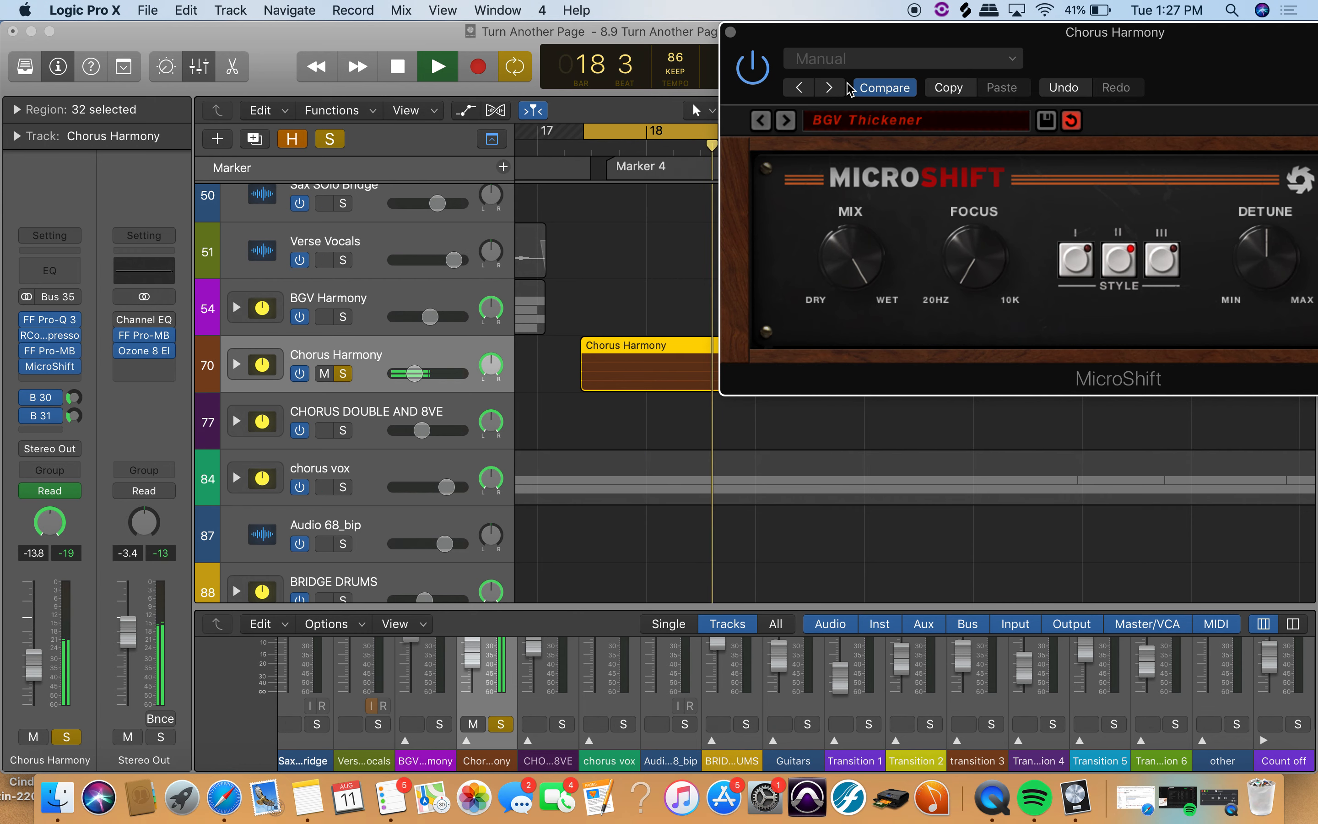
Turn MicroShift's Detune up to maximum and its Delay to the loosest setting, and play the loop
drag(1234, 57, 1082, 57)
key(space)
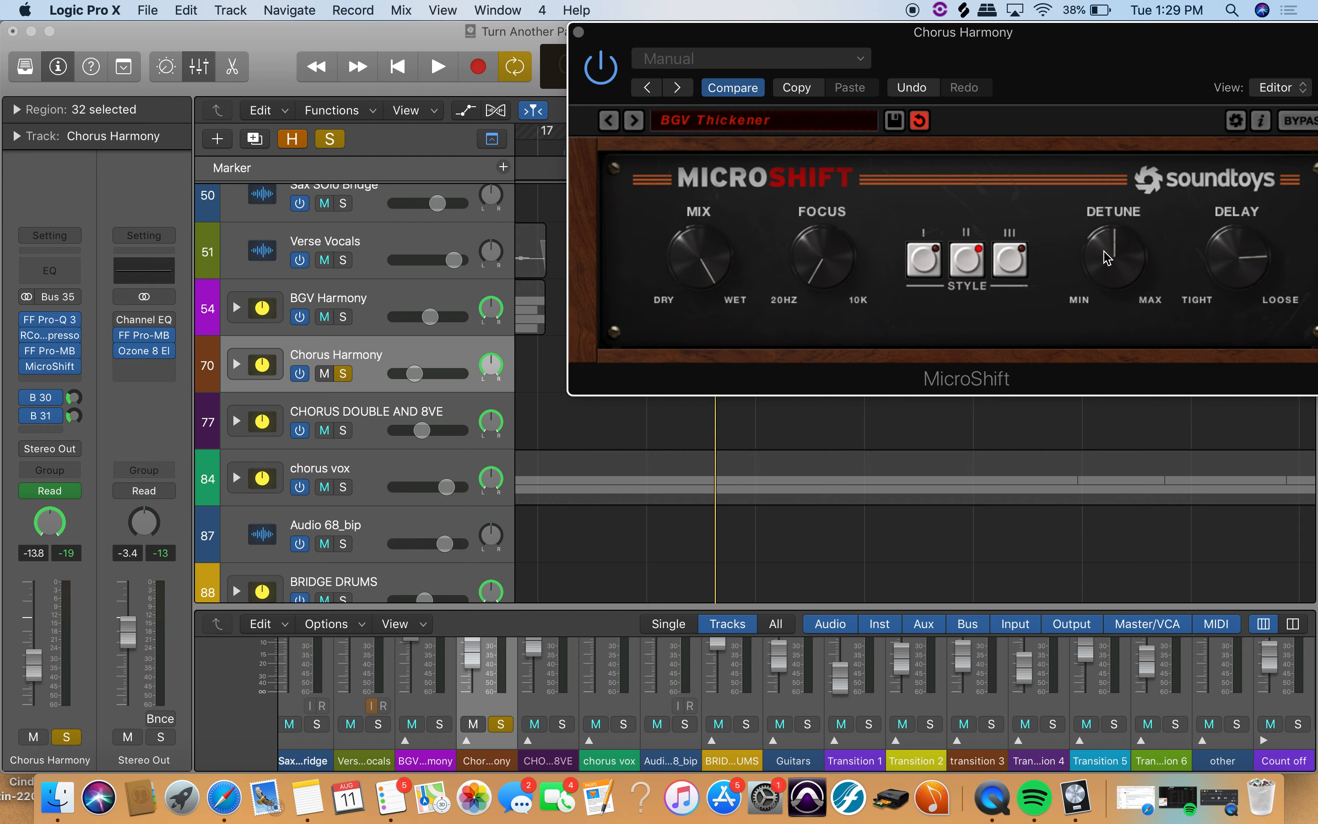
drag(1132, 254, 1140, 134)
drag(1250, 253, 1265, 174)
key(space)
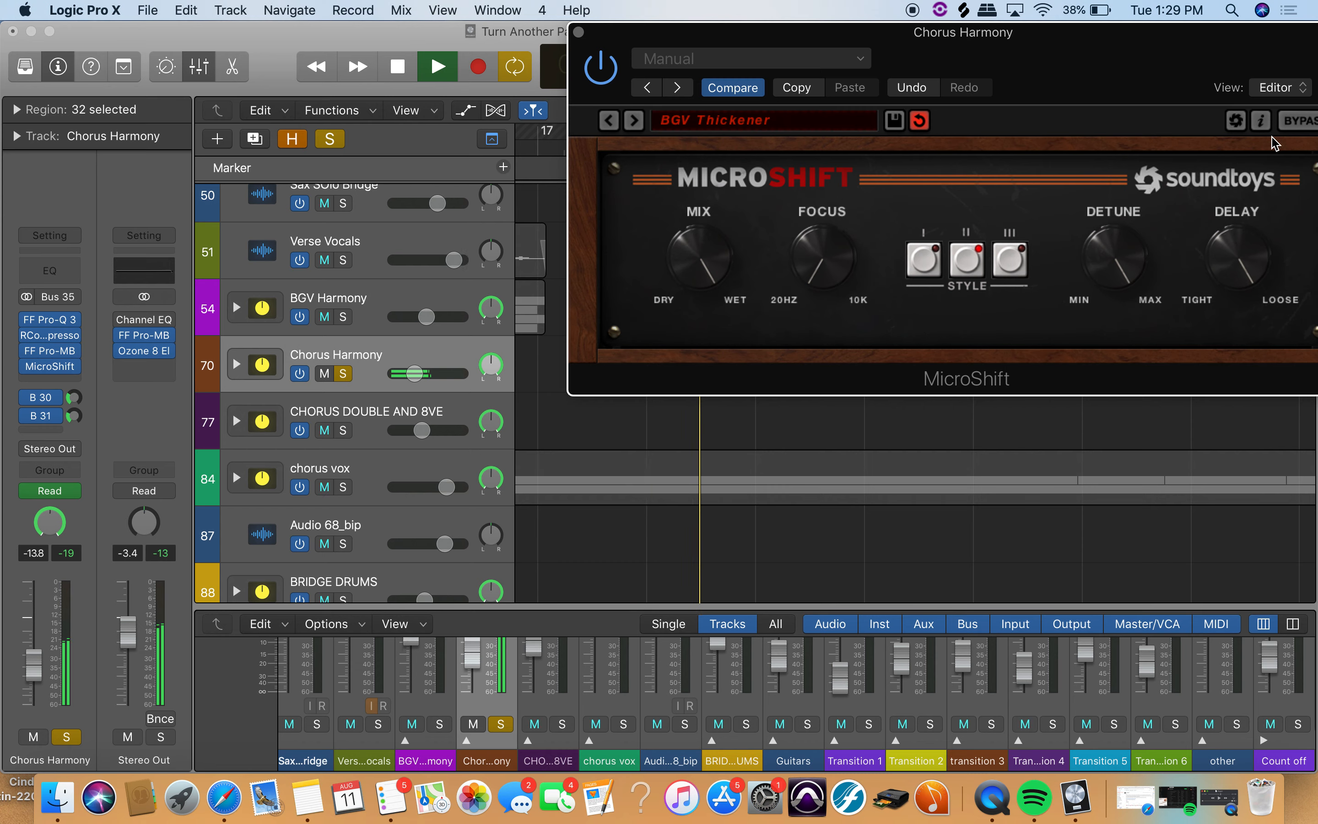
Try MicroShift with Detune turned down to minimum and Delay turned down to tight while playing the loop
key(space)
drag(1120, 236, 1092, 360)
drag(1213, 237, 1206, 463)
key(space)
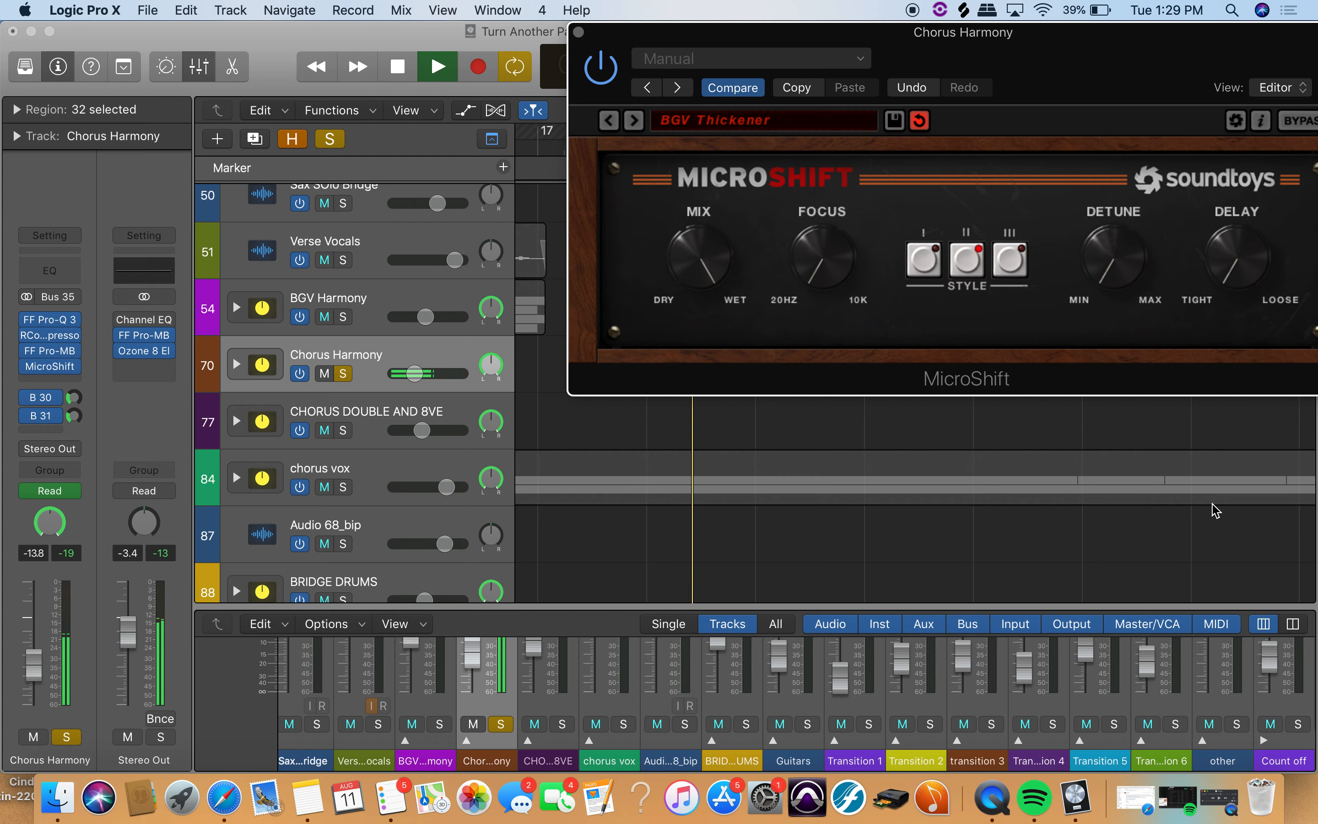
Return Detune to maximum and Delay to loose during playback, stop, and move the whole MicroShift window into view
key(XF86AudioRaiseVolume)
drag(1131, 254, 1201, 26)
drag(1232, 255, 1257, 89)
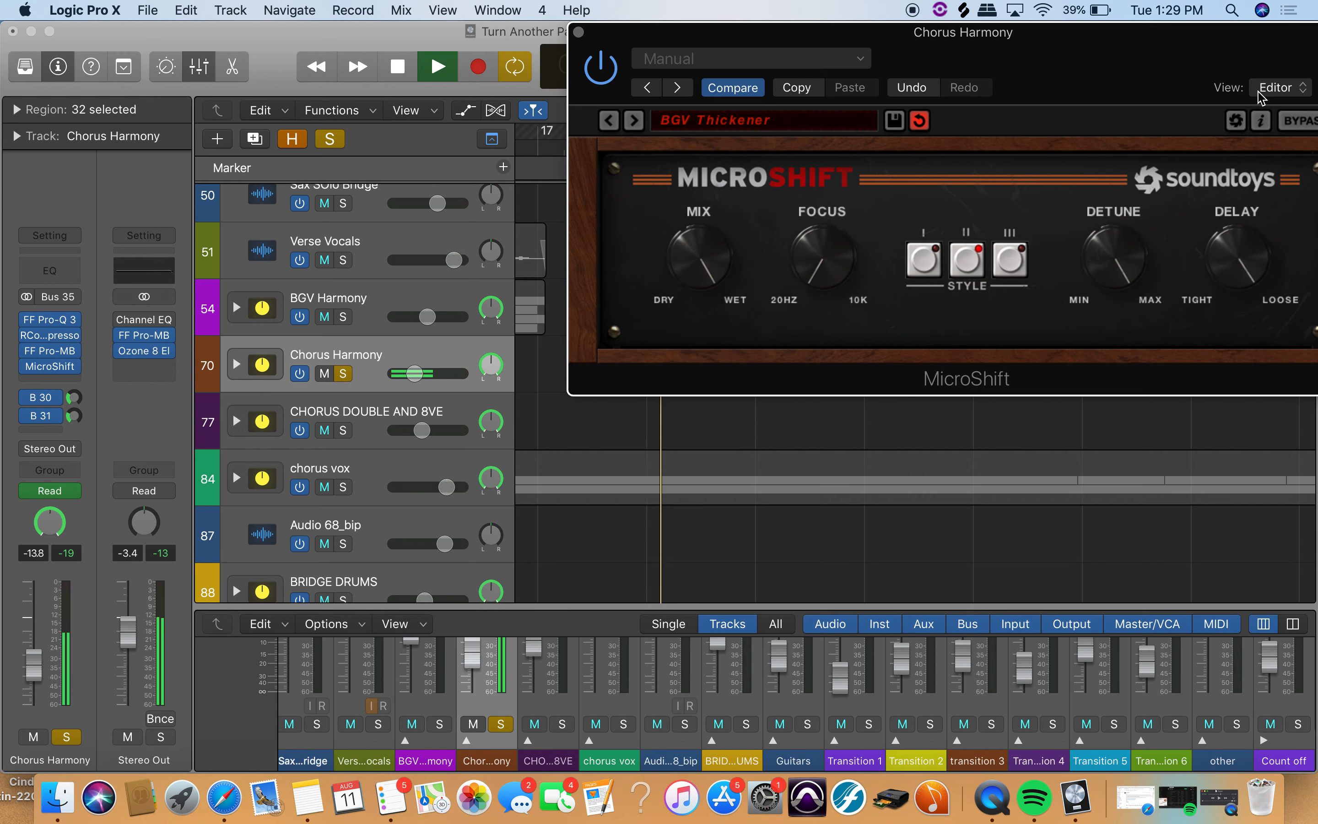
key(space)
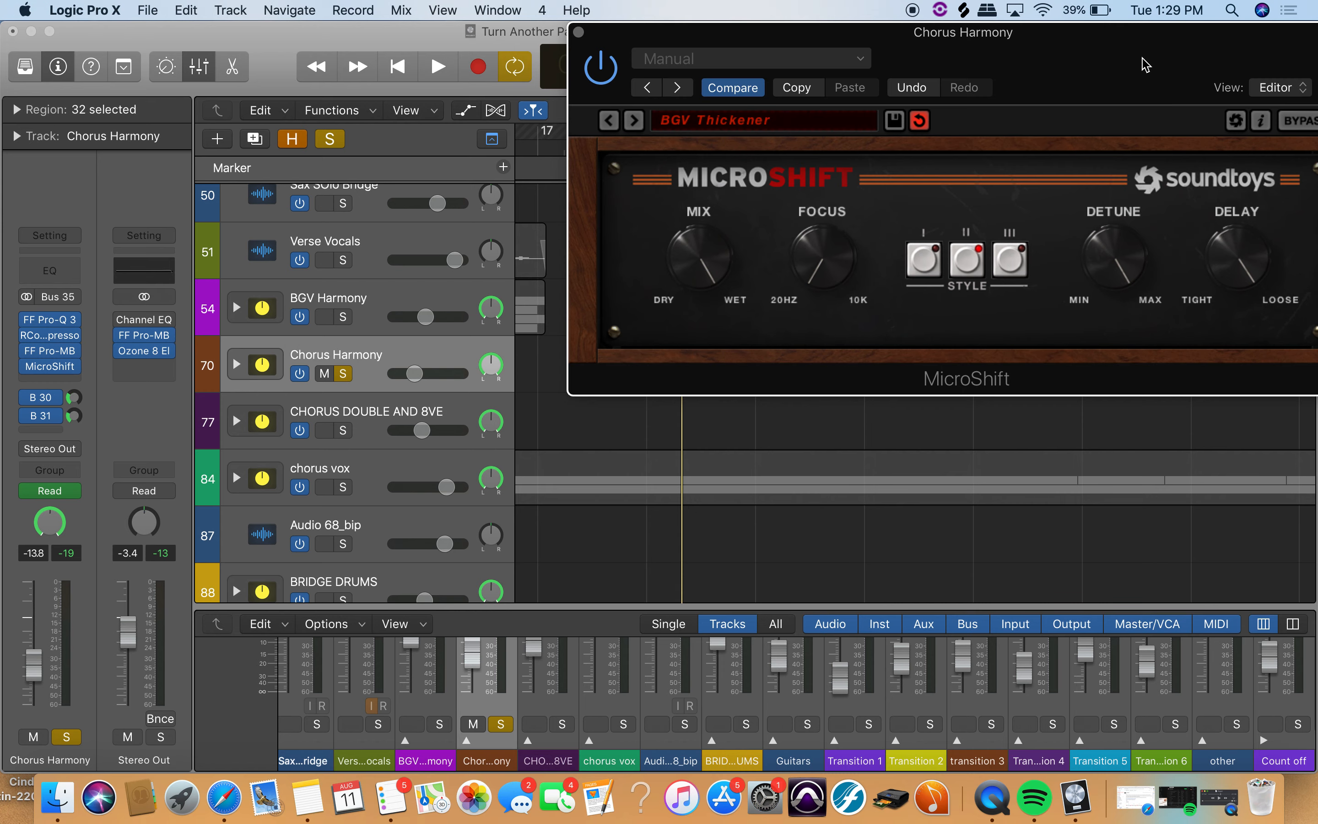
drag(1147, 36, 1091, 36)
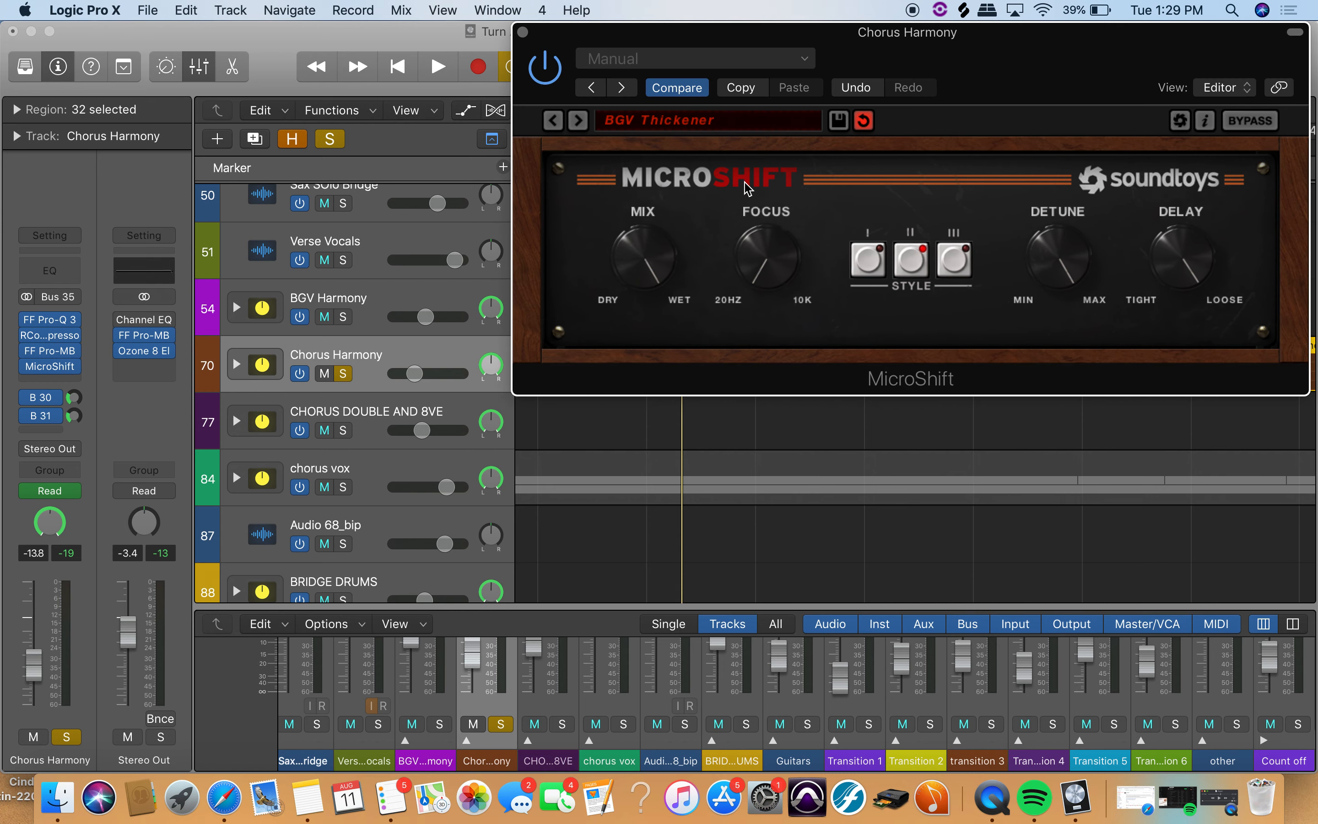